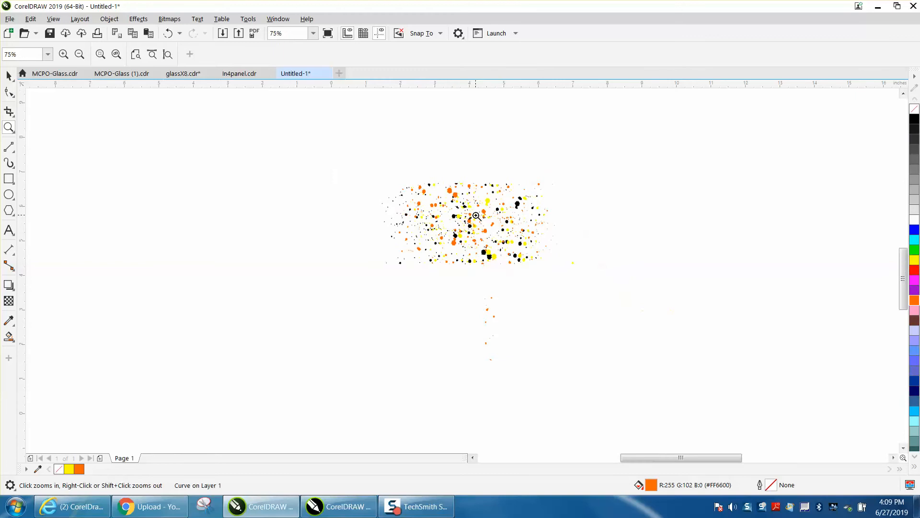
Paste the copied black splatter image and place it beside the coloured splatters, clear of them
click(9, 76)
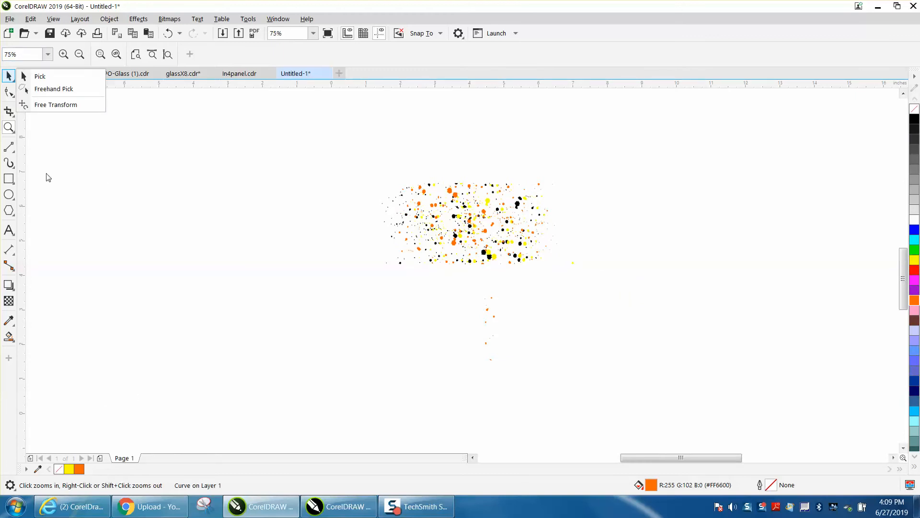
click(40, 76)
right_click(178, 208)
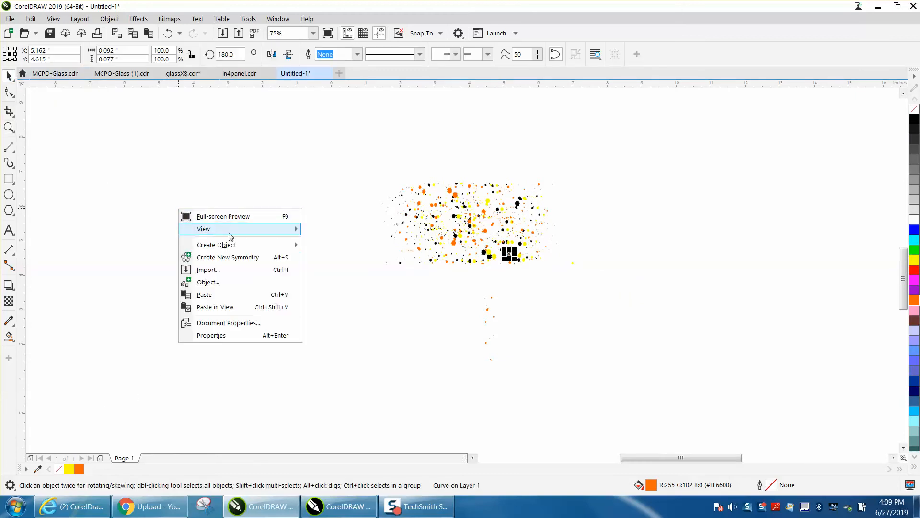
click(206, 294)
drag(482, 228, 196, 227)
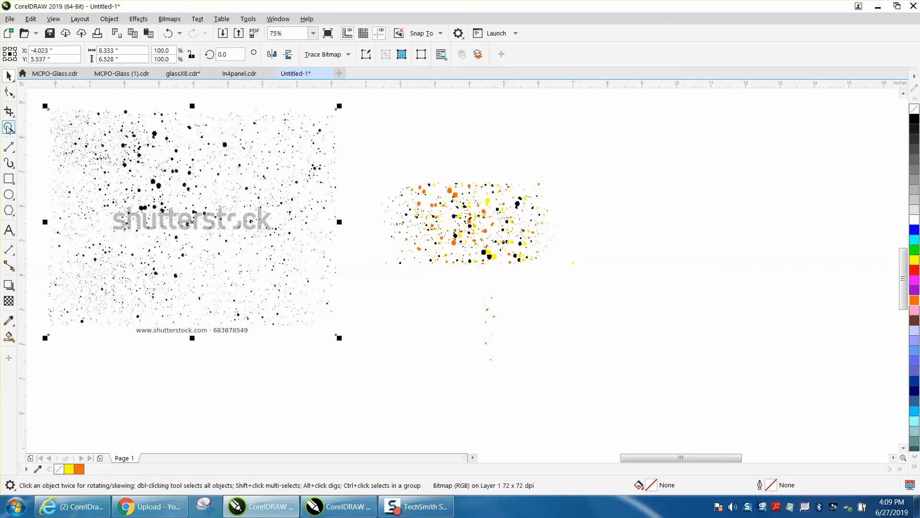
Crop the splatter image to an area about 5.29 by 2.08 inches above the watermark, and move it closer to the coloured splatters
click(9, 111)
drag(77, 126, 259, 200)
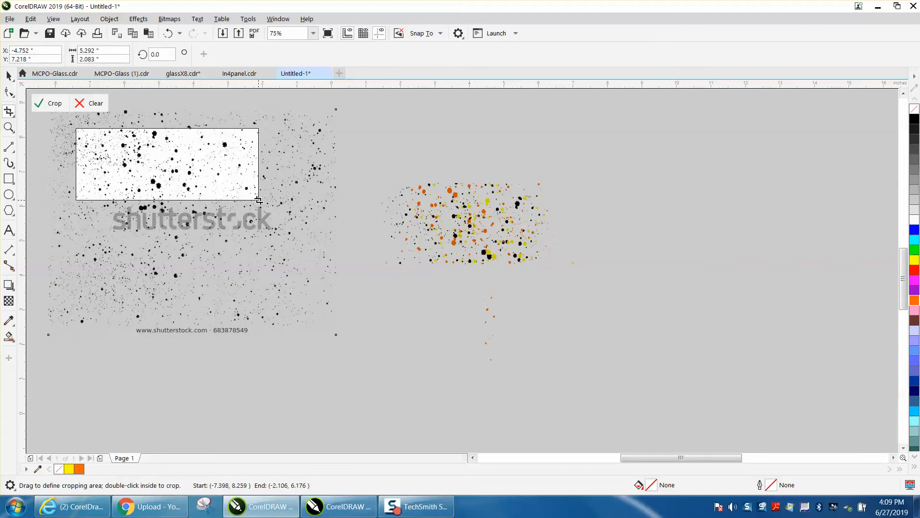
double_click(199, 175)
key(space)
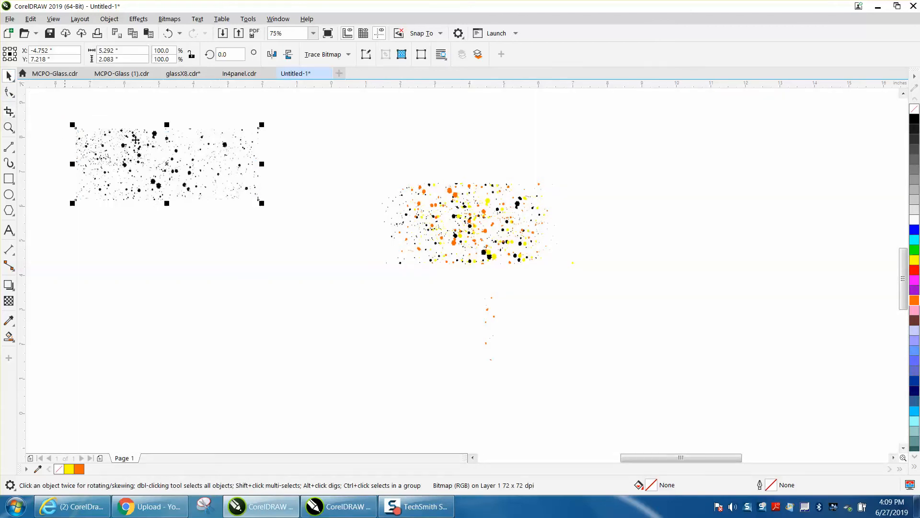
drag(176, 171, 253, 245)
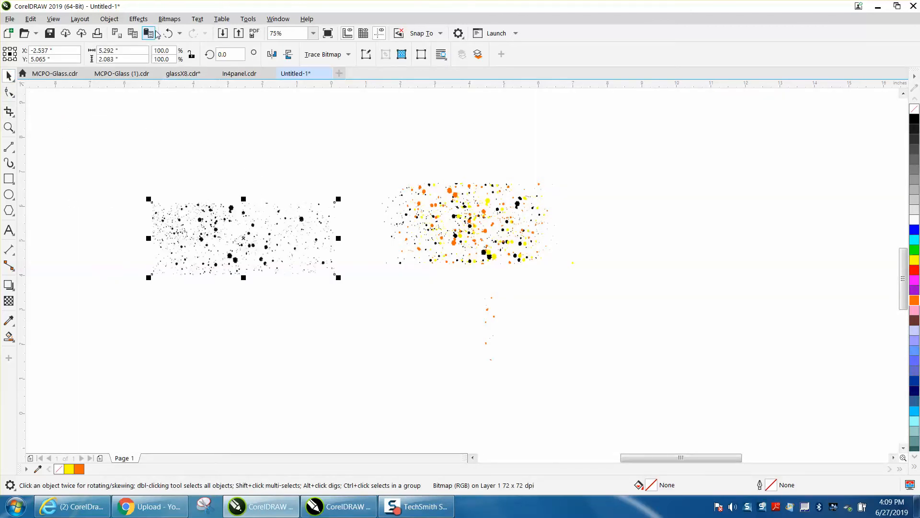
Resample the cropped splatter bitmap to a resolution of 300 dpi
click(169, 20)
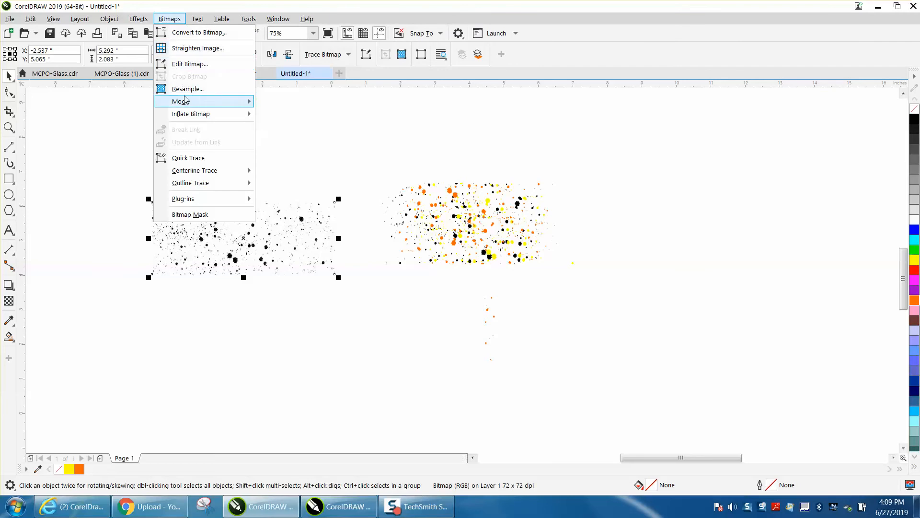
key(Escape)
drag(458, 245, 431, 249)
text(300)
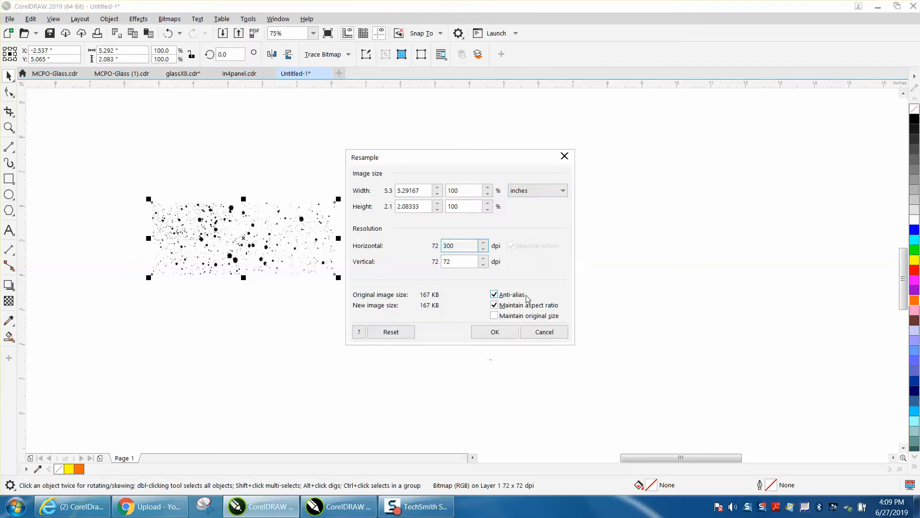
click(499, 334)
Convert the resampled splatter image to a monochrome bitmap at 300 dpi
click(169, 19)
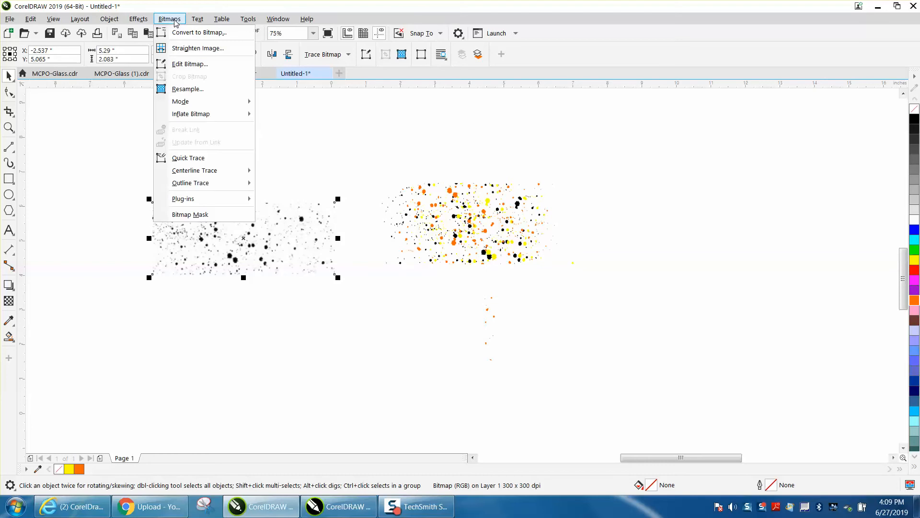
click(182, 32)
click(467, 312)
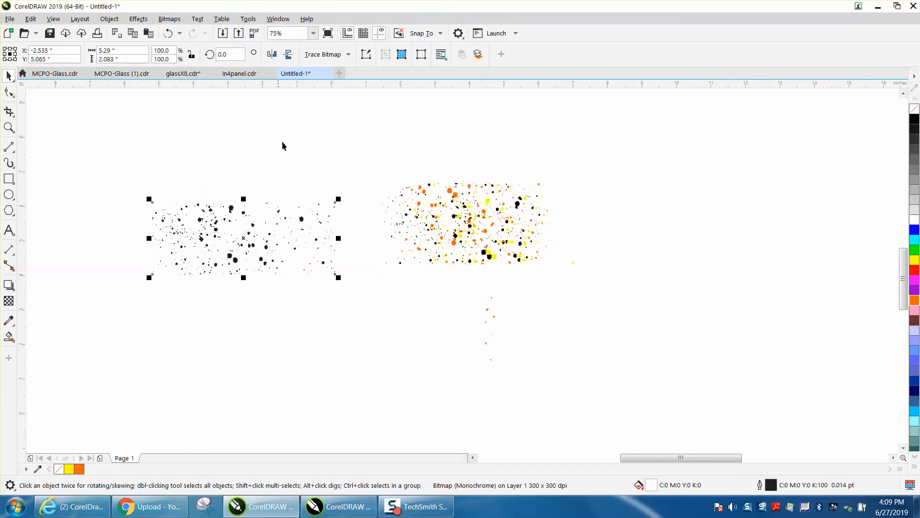
Trace the monochrome bitmap with the Clipart Outline Trace and move the traced group below the coloured splatters
click(163, 19)
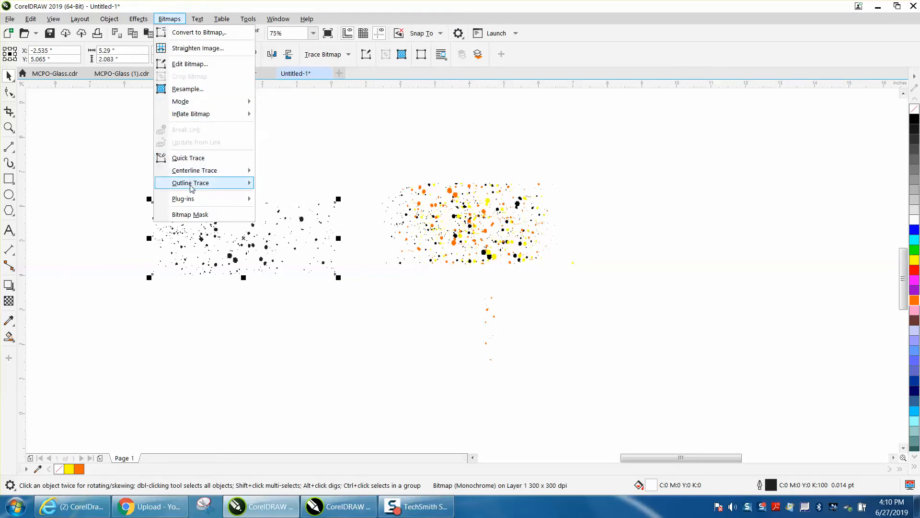
mouse_move(191, 186)
click(288, 223)
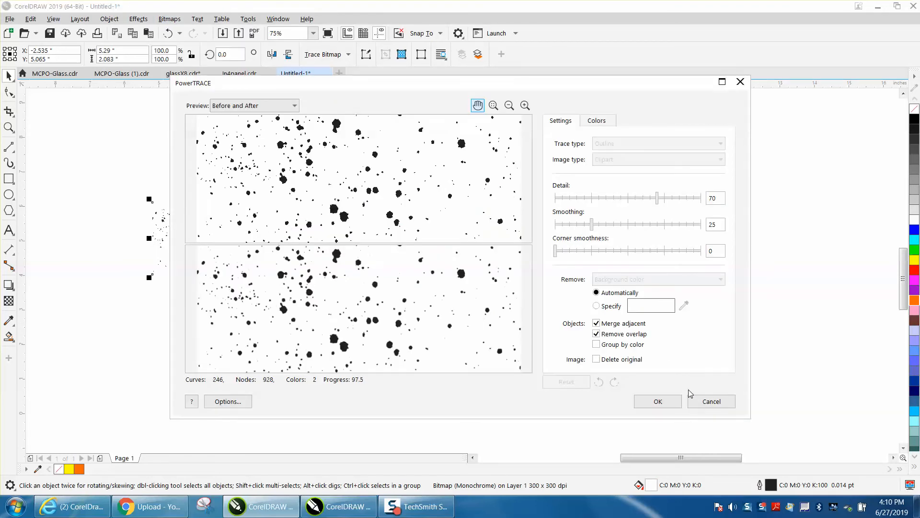
click(669, 405)
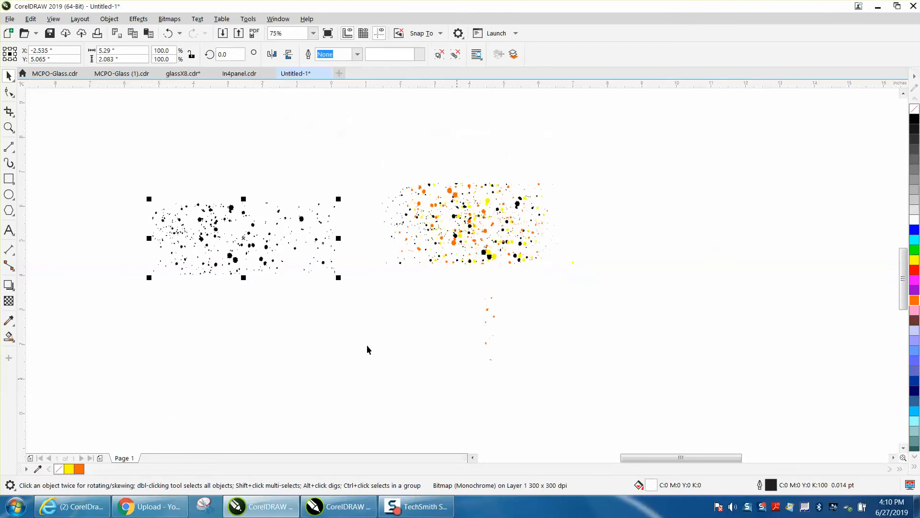
mouse_move(248, 241)
mouse_down()
mouse_move(302, 293)
mouse_move(476, 339)
mouse_up()
Check the grouping commands for the original bitmap and the traced splatters, moving the trace clear of the stray orange dots
click(260, 254)
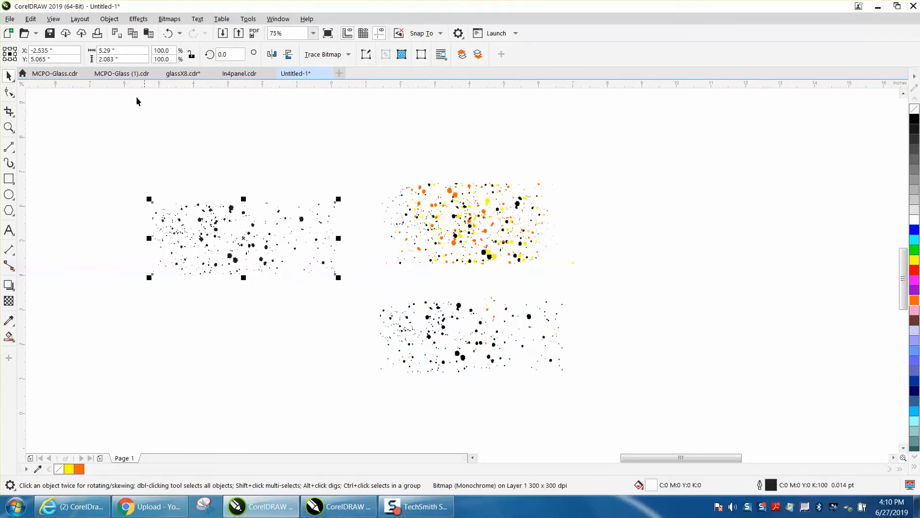
click(109, 19)
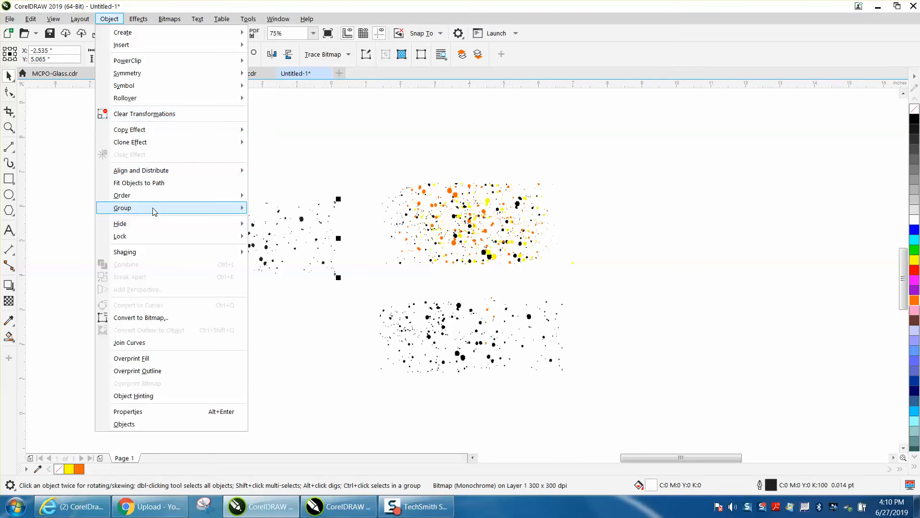
click(309, 199)
click(447, 314)
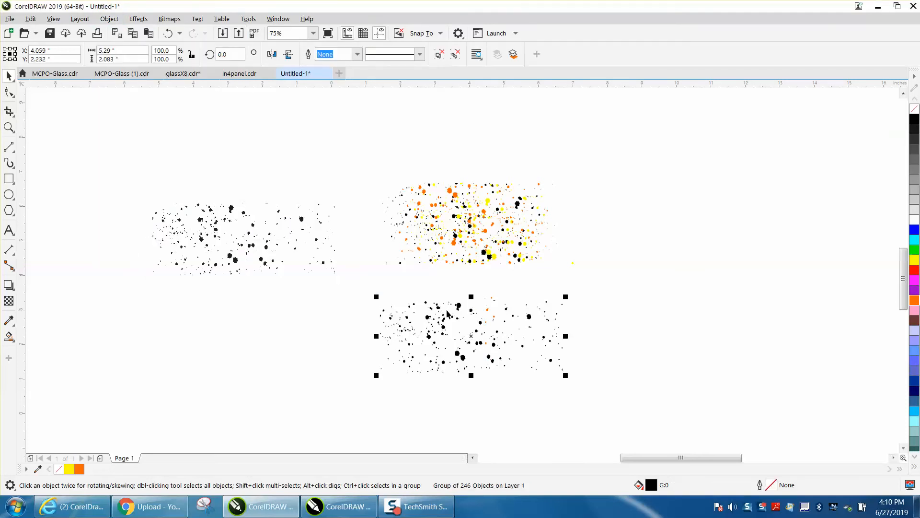
drag(447, 314, 297, 337)
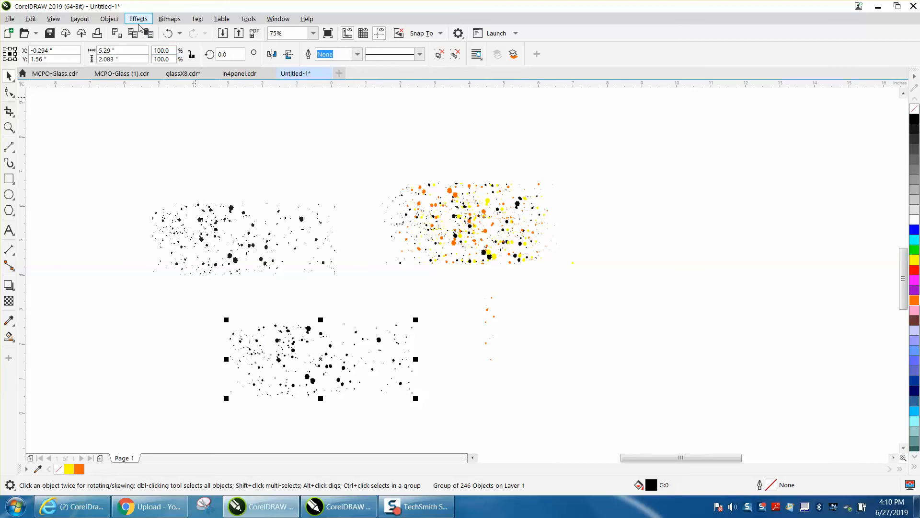
click(109, 19)
mouse_move(153, 211)
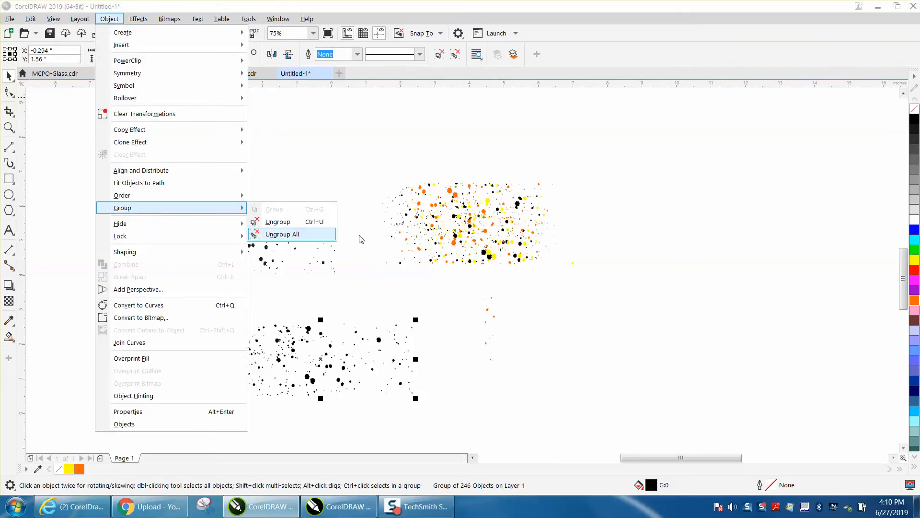
click(290, 222)
Delete the original monochrome bitmap and move the traced splatter group up into its place
click(267, 239)
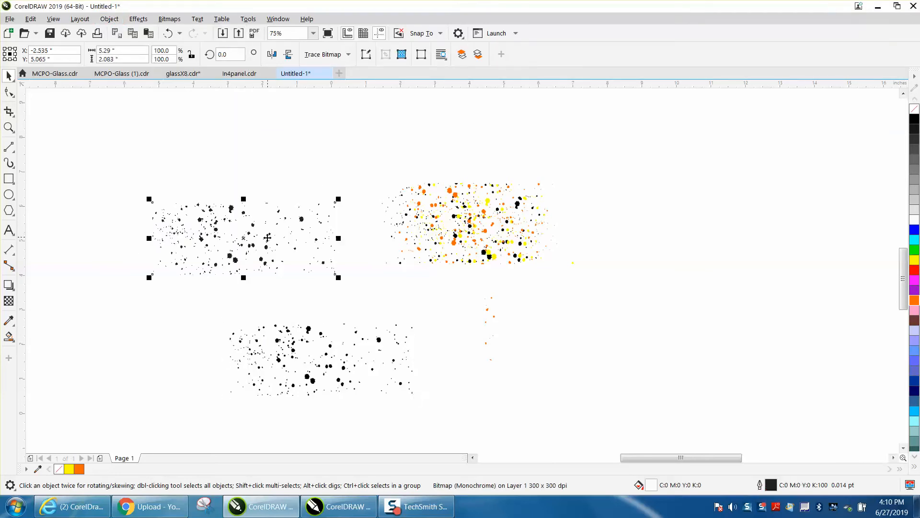
key(Delete)
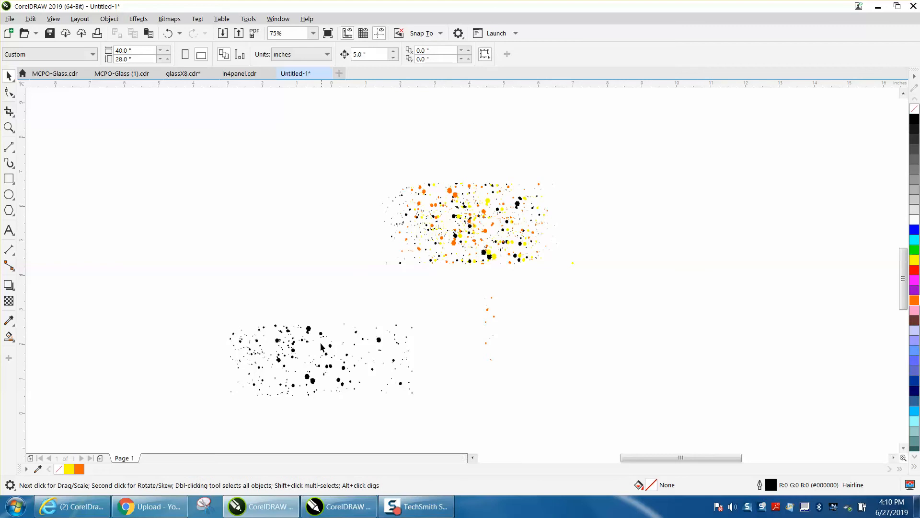
drag(329, 353, 244, 263)
drag(327, 361, 265, 214)
Delete all the old coloured splatters together with the stray orange dots below them
drag(375, 168, 695, 428)
key(Delete)
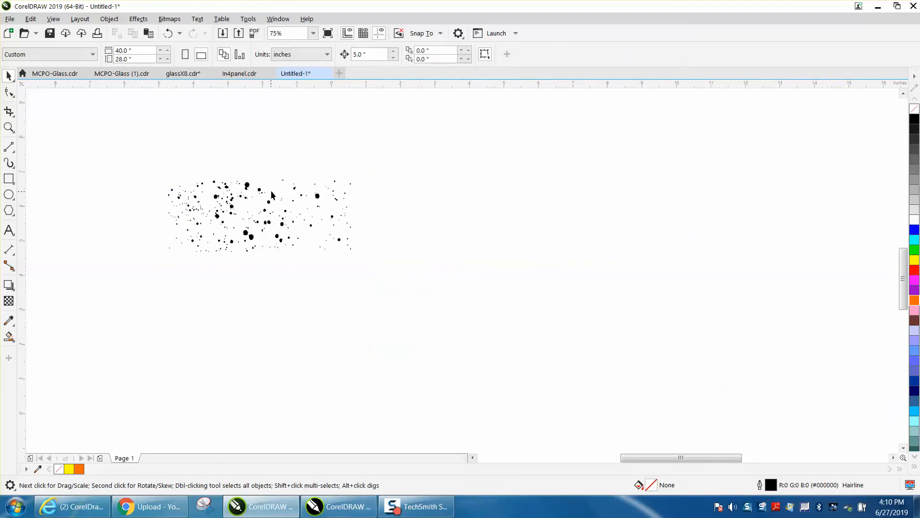
Set the document's nudge distance to 7 inches
scroll(271, 194, up, 5)
scroll(271, 193, down, 3)
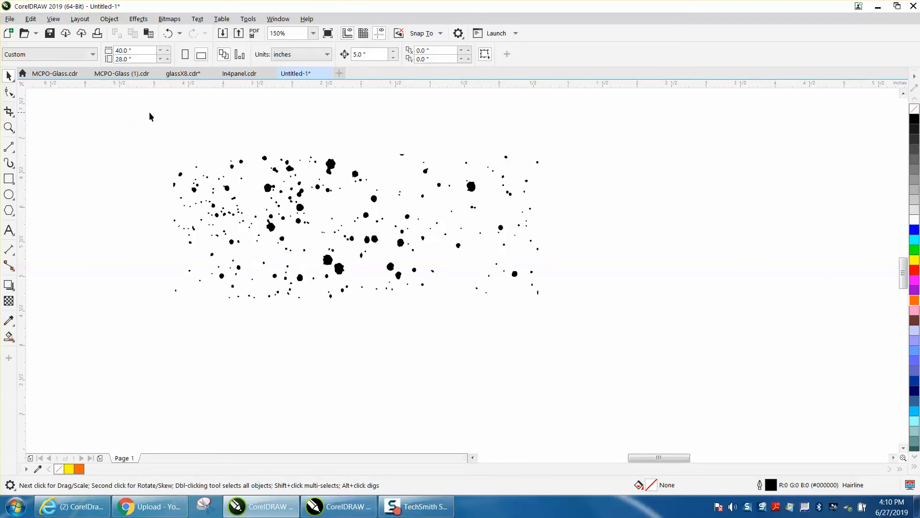
drag(623, 310, 624, 311)
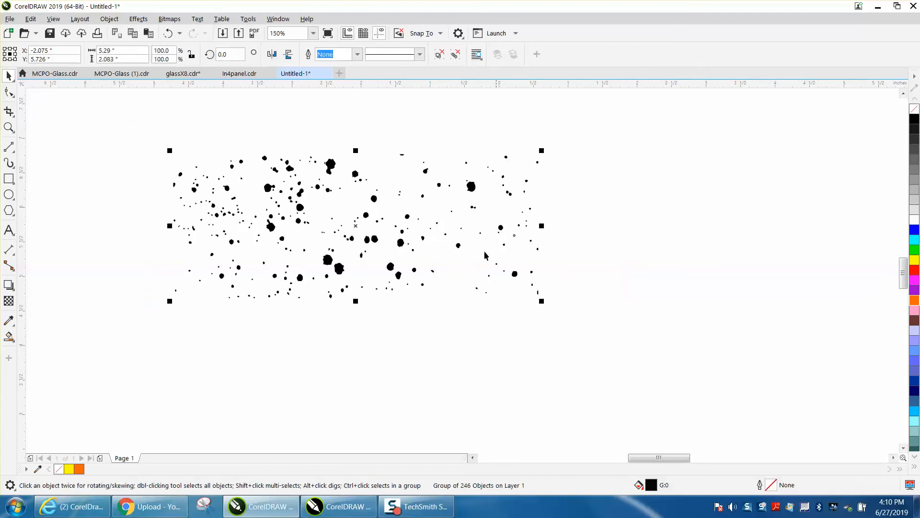
click(275, 100)
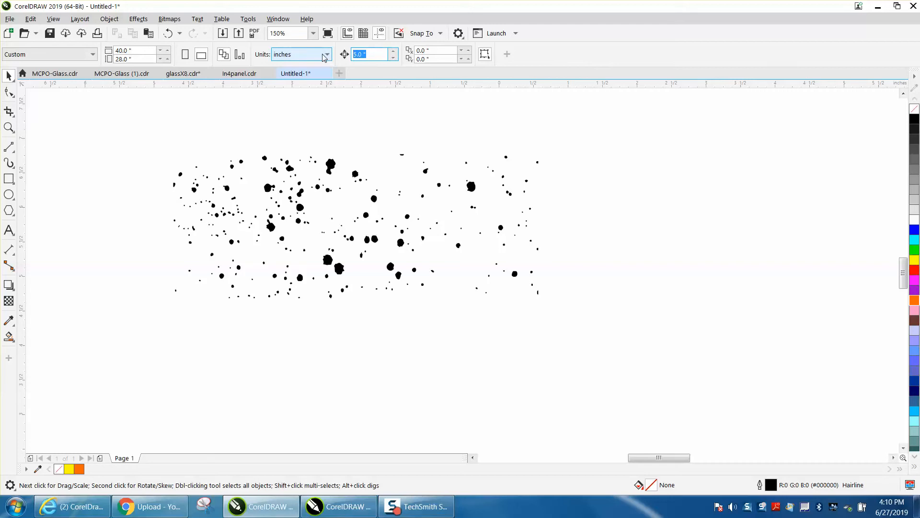
text(7)
key(Return)
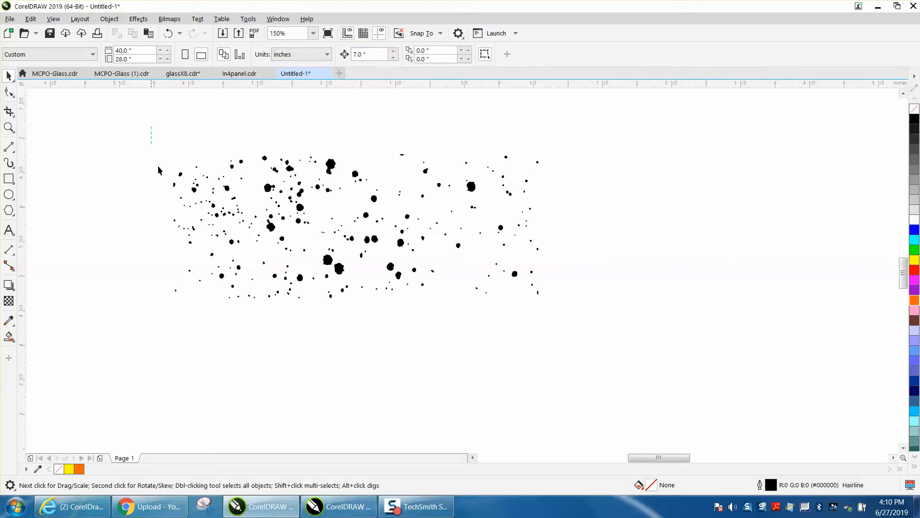
Duplicate the traced splatter group twice in a row, offsetting each copy 7 inches to the right
drag(642, 326, 644, 329)
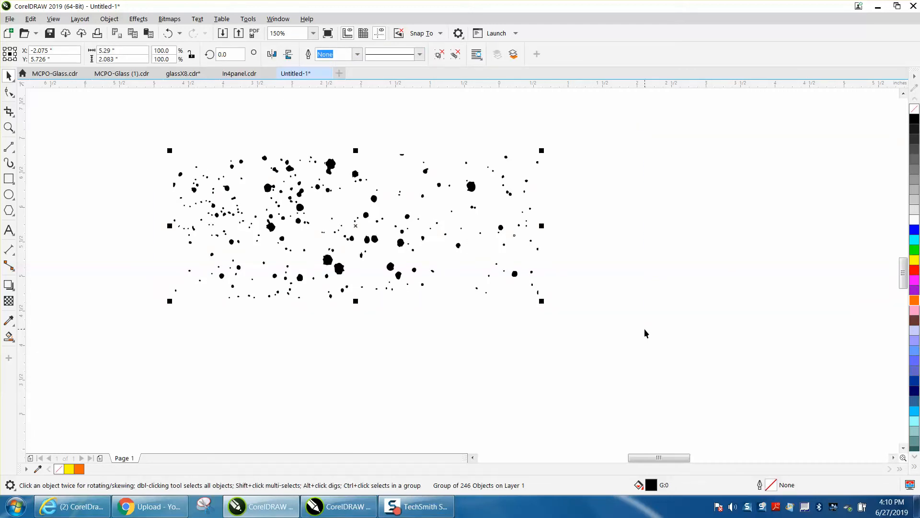
scroll(645, 337, down, 2)
key(KP_Add)
key(Right)
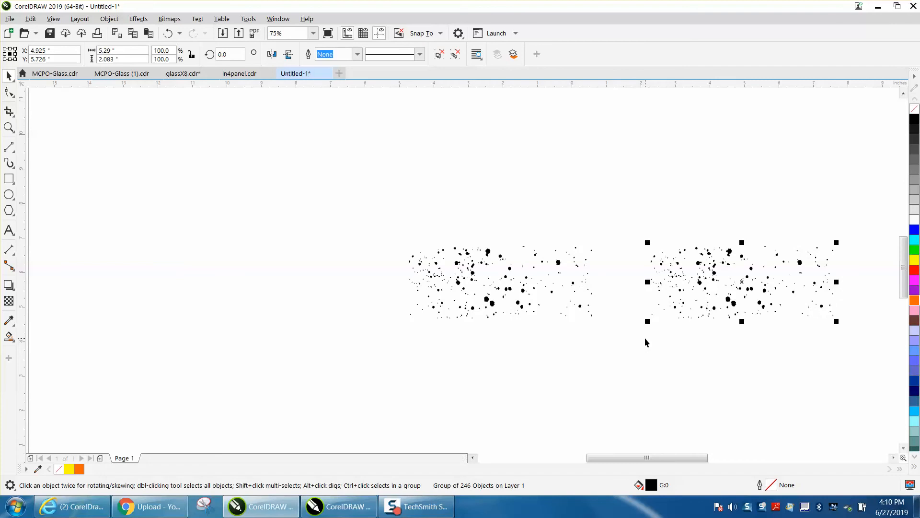
key(KP_Add)
key(Right)
scroll(600, 337, down, 1)
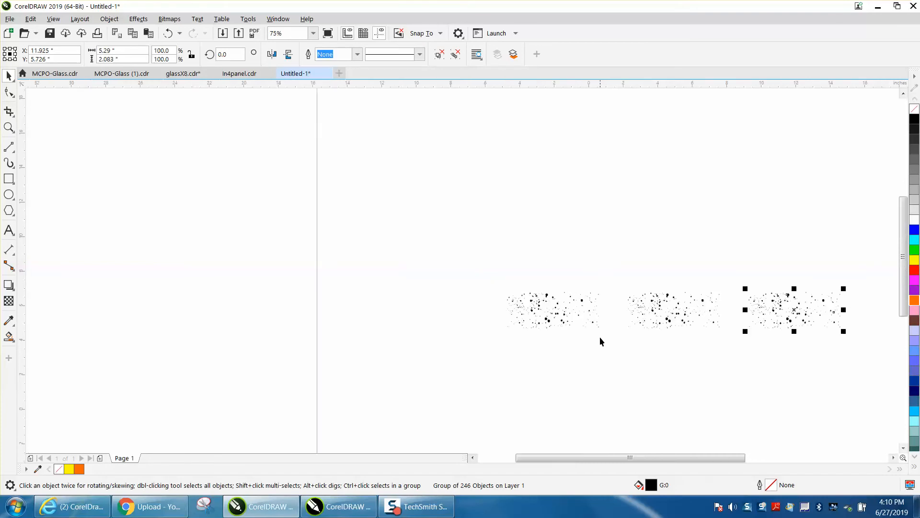
Move the third splatter group 7 inches down and left, and add a copy 7 inches to its left to form a two-by-two grid
key(Down)
key(Left)
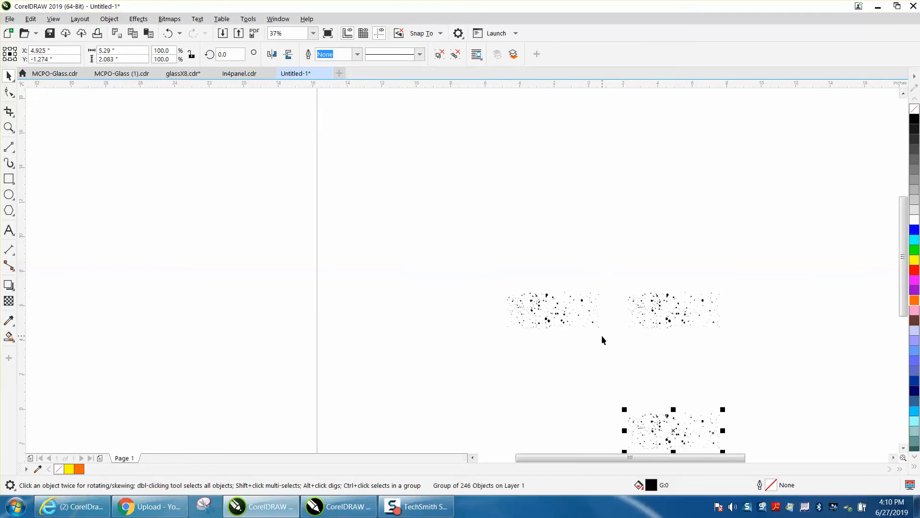
key(Down)
key(Up)
key(Left)
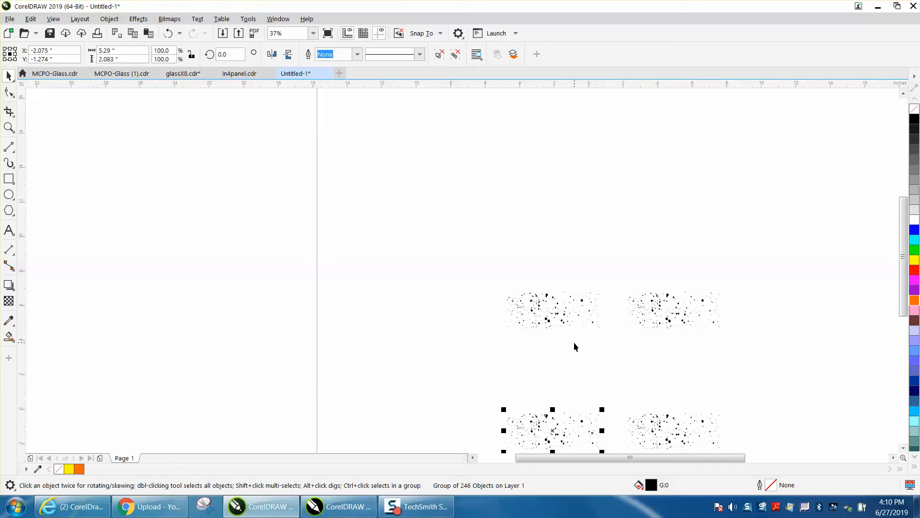
Fill the upper-right splatter group of the grid with yellow and remove its outline
click(647, 309)
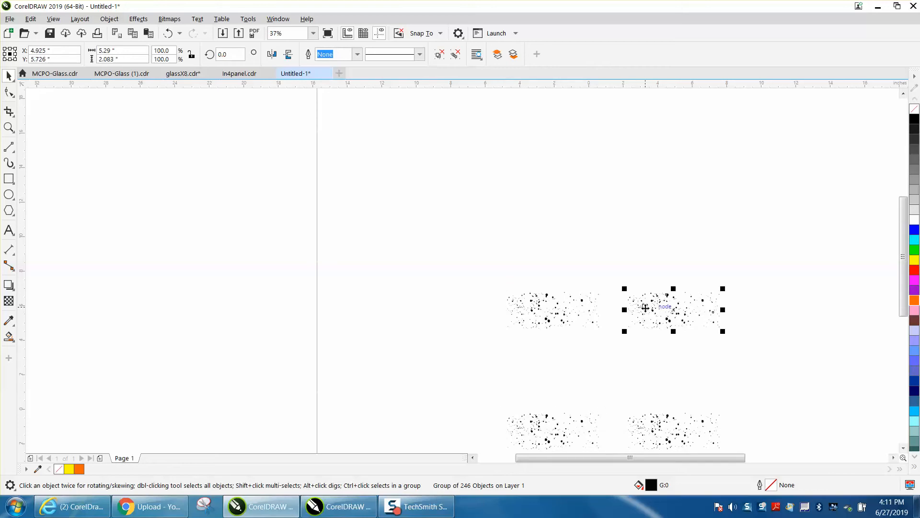
right_click(916, 262)
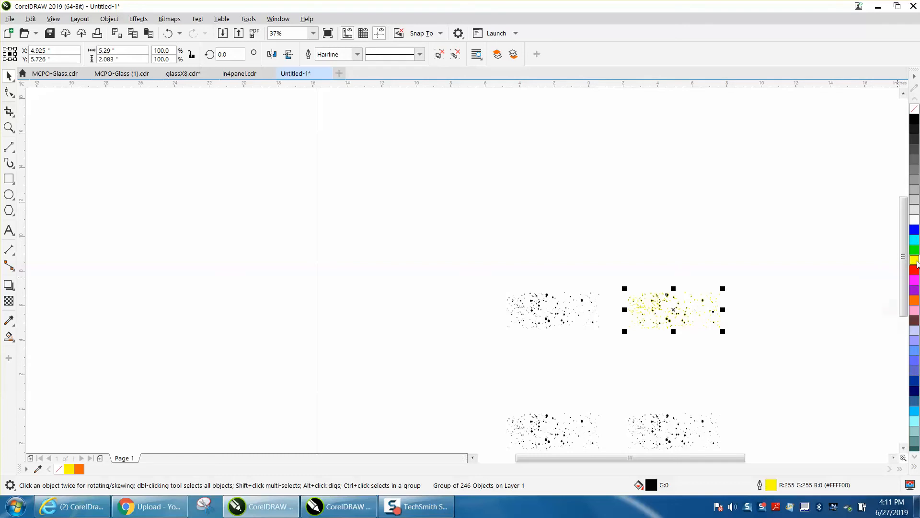
click(916, 263)
right_click(916, 114)
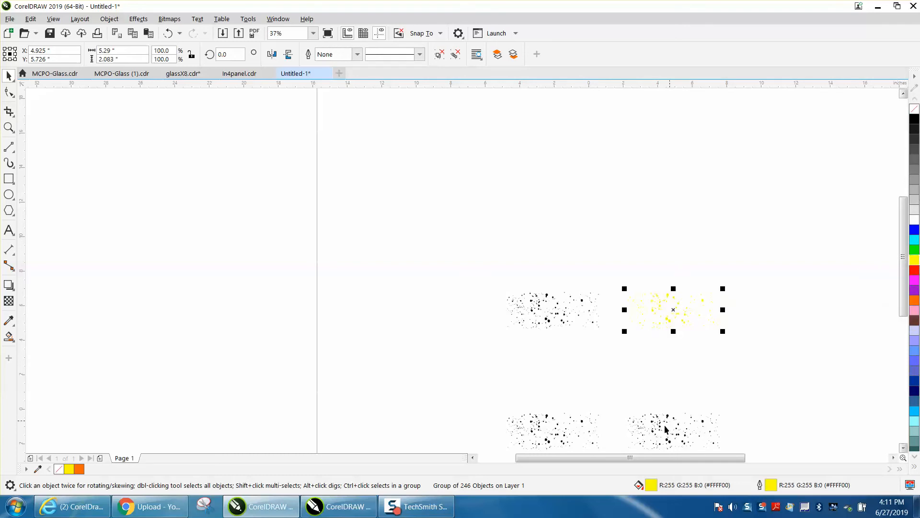
Fill the lower-left splatter group of the grid with orange
click(564, 434)
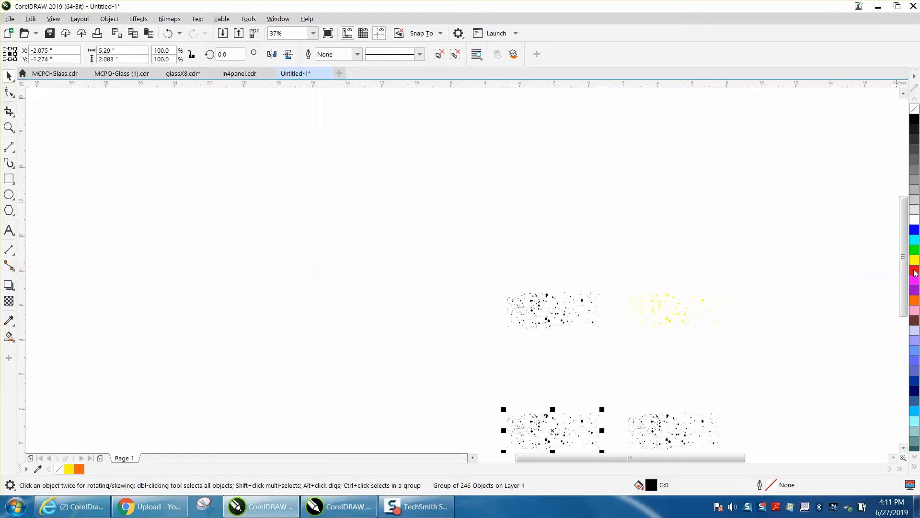
click(916, 298)
click(681, 436)
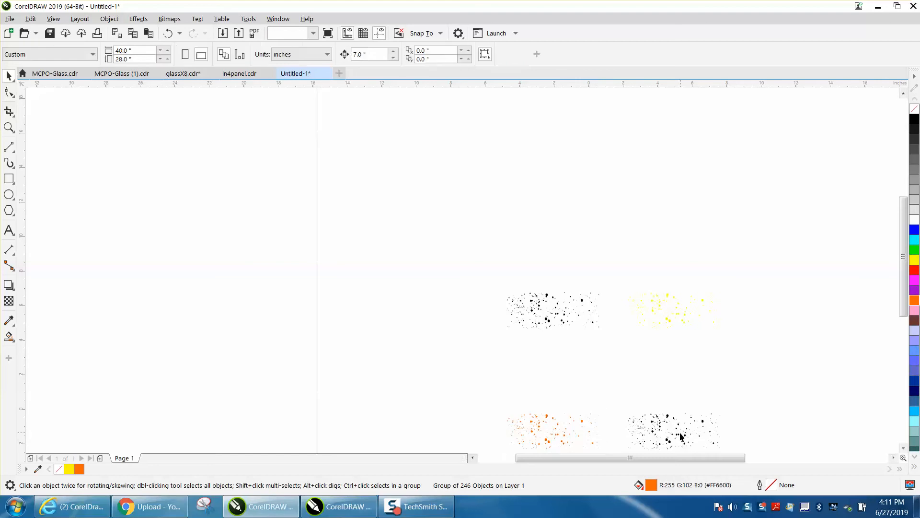
Fill the lower-right black splatter group of the grid with blue
click(676, 437)
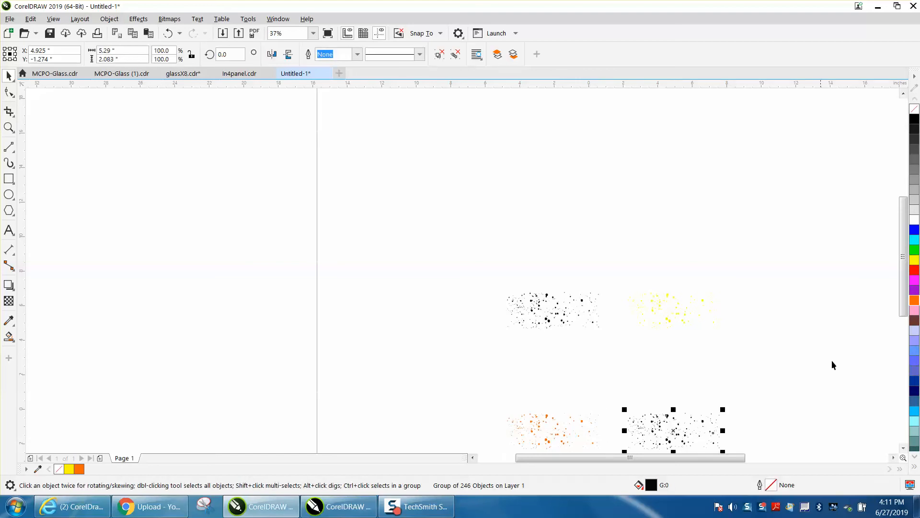
click(914, 234)
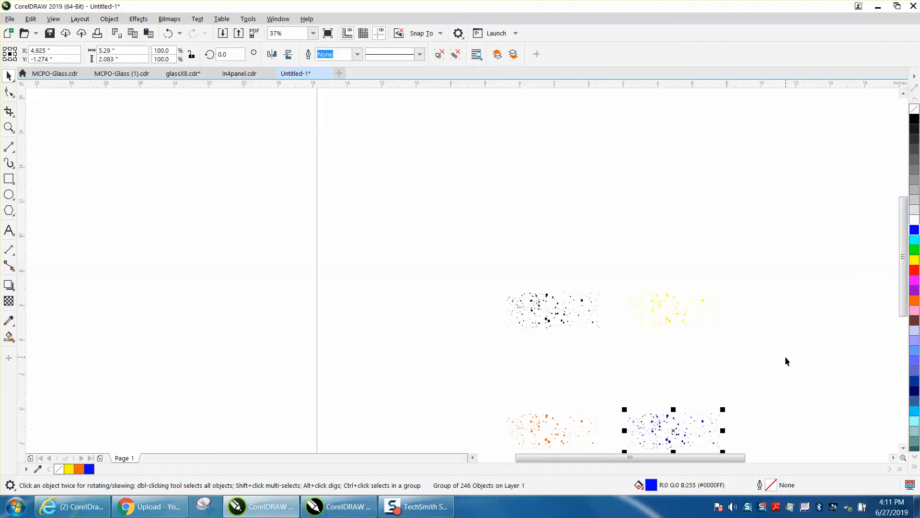
Try centring the black splatter group on the page, and move it back clear of the yellow group
click(8, 127)
scroll(464, 232, down, 2)
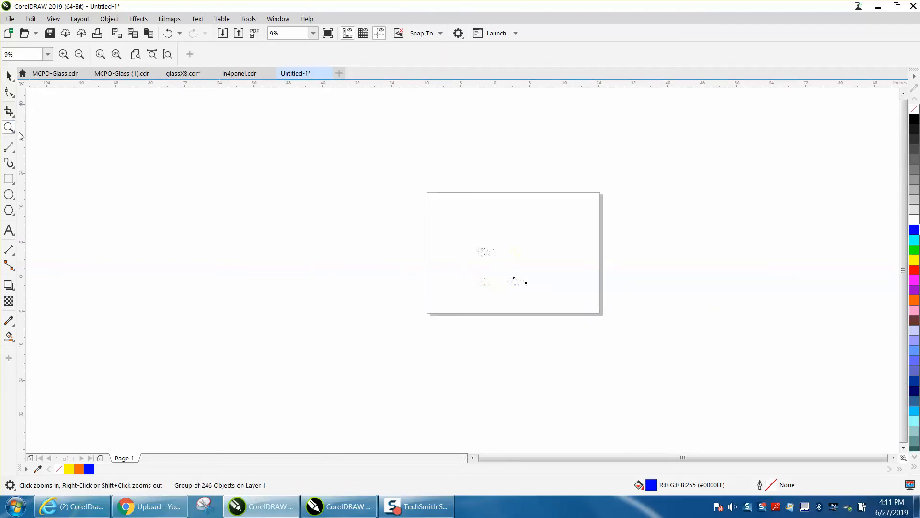
drag(457, 242, 586, 311)
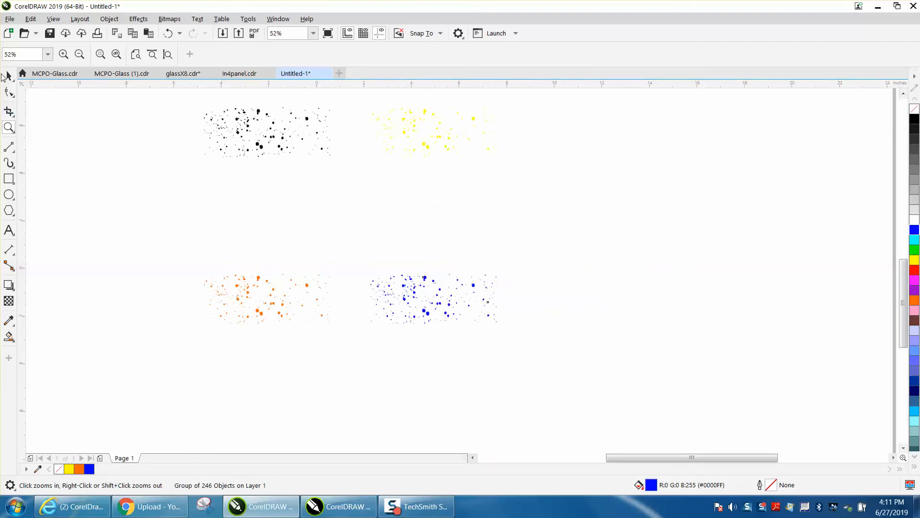
click(237, 124)
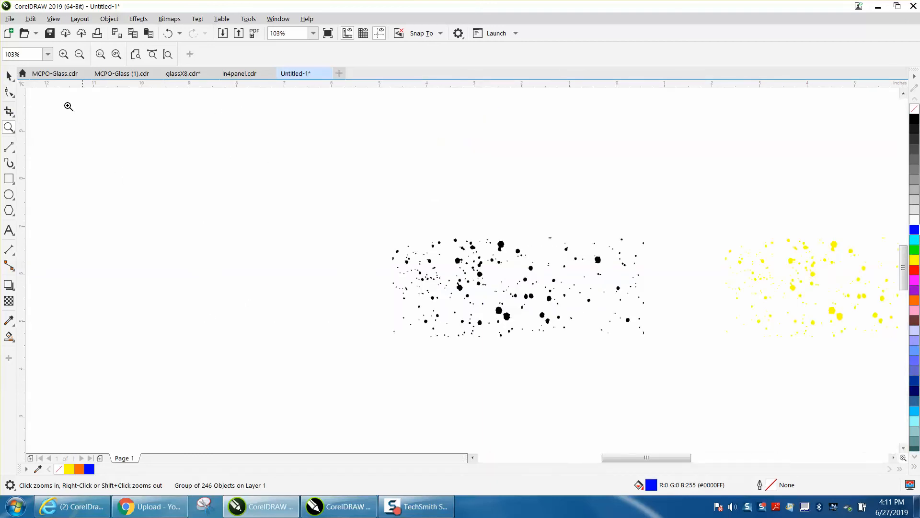
click(6, 74)
scroll(332, 229, down, 3)
click(420, 250)
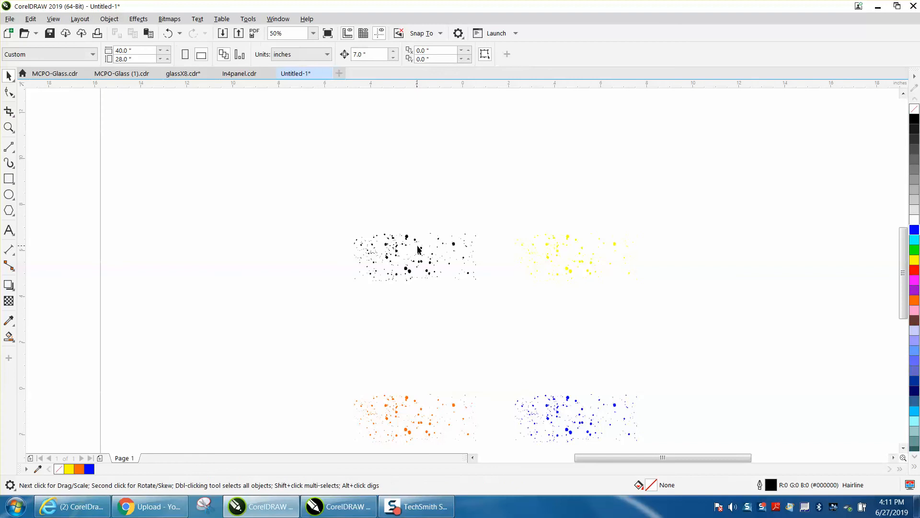
click(421, 263)
key(p)
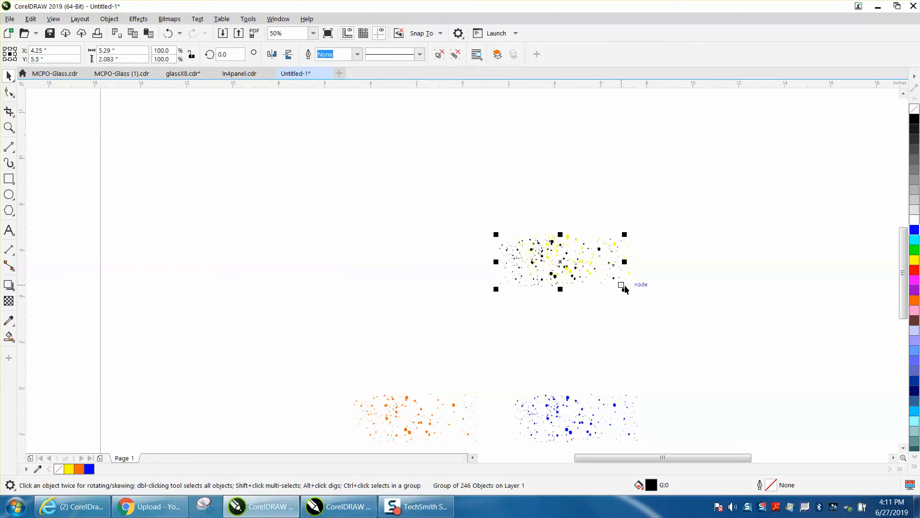
drag(552, 267, 339, 257)
Centre the yellow splatter group on the page, and mirror the black group horizontally and centre it over the yellow one
click(550, 260)
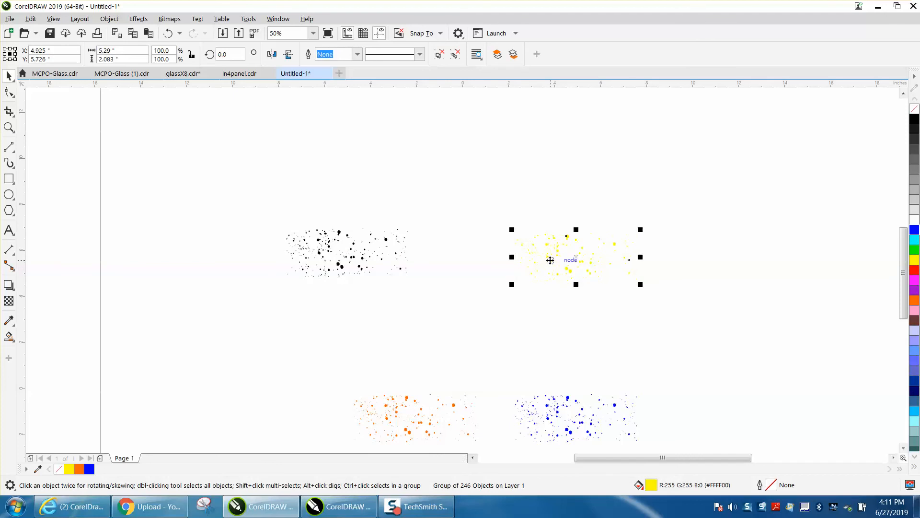
drag(551, 260, 536, 266)
click(369, 259)
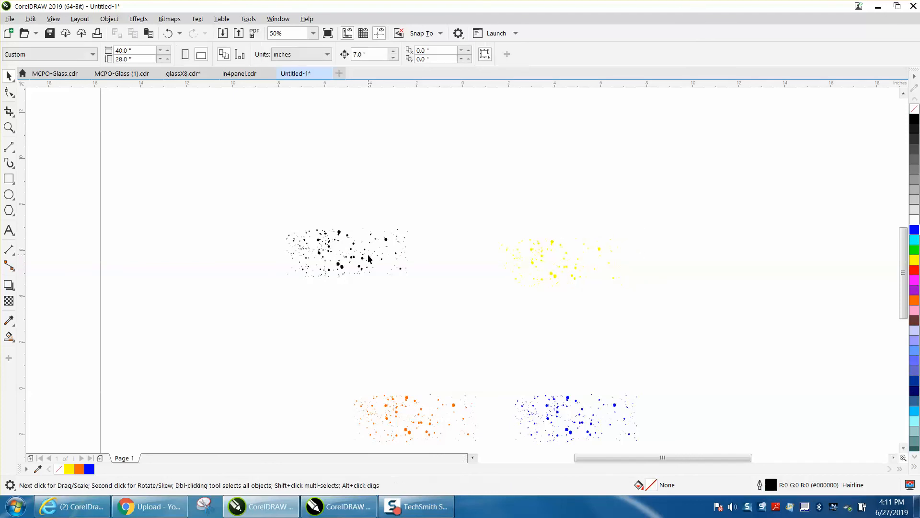
click(359, 262)
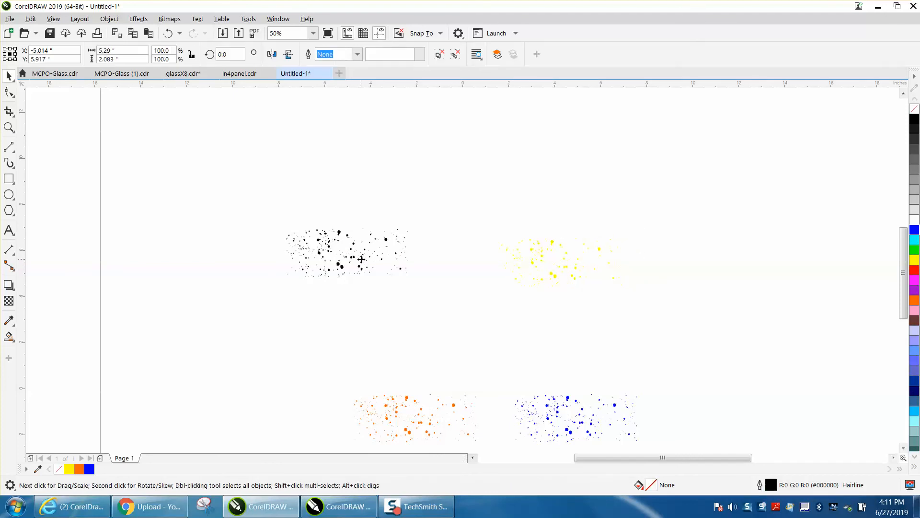
click(272, 55)
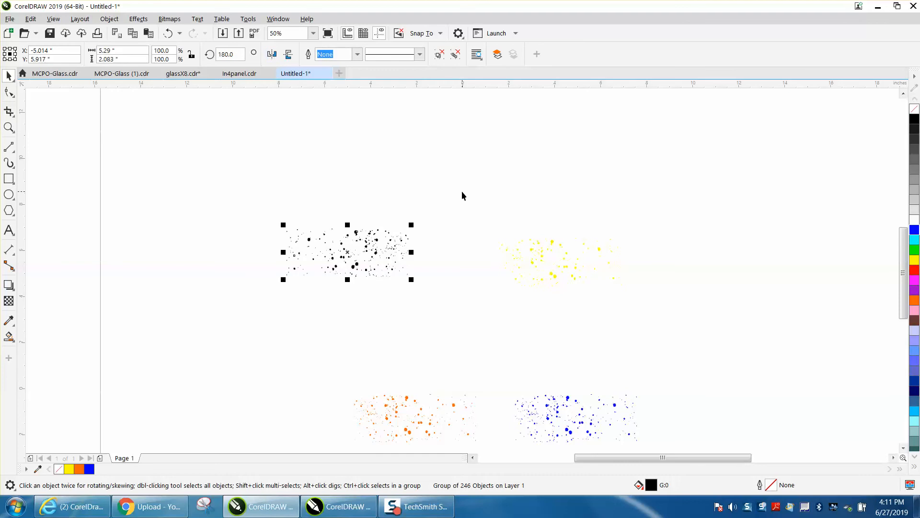
key(p)
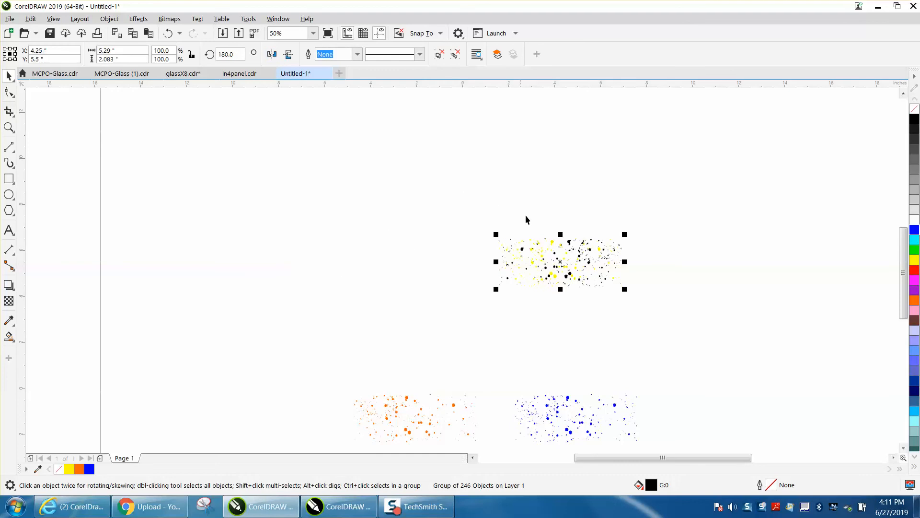
Mirror the blue splatter group vertically and centre it on the page, and centre the orange group over the same spot
click(582, 418)
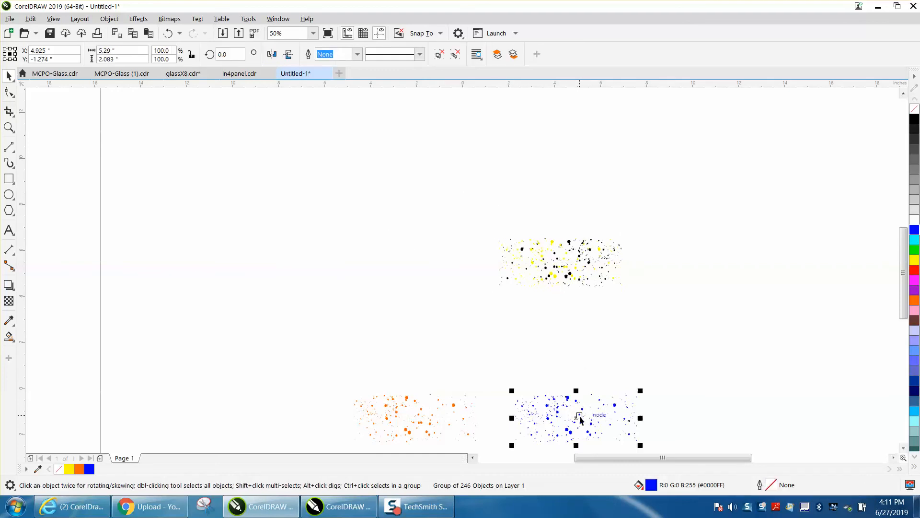
click(289, 56)
key(p)
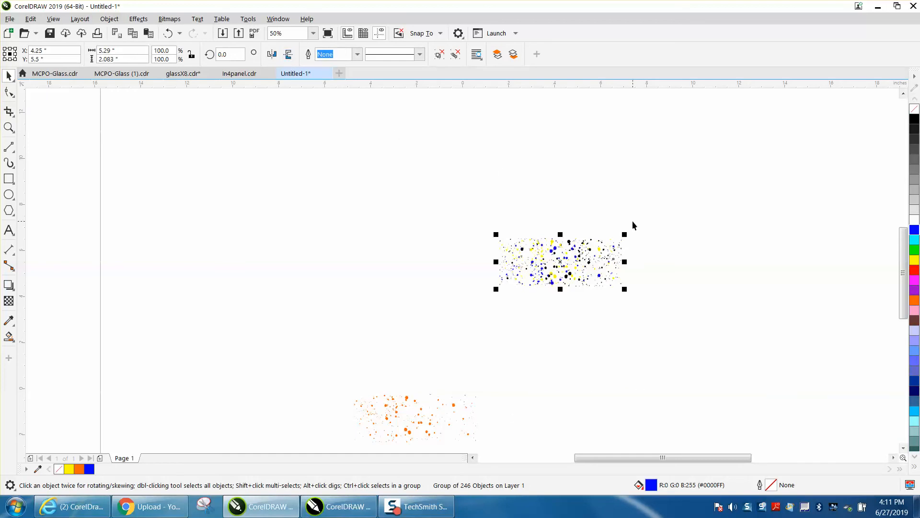
key(Escape)
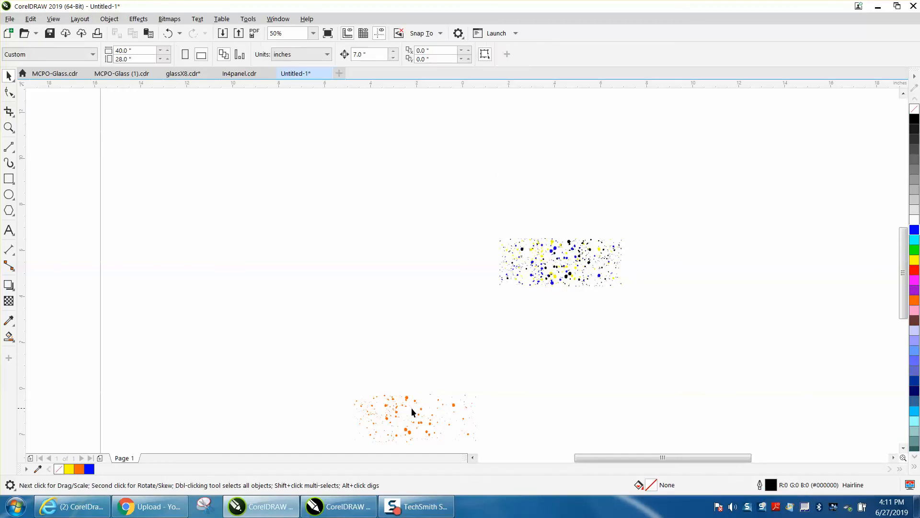
click(419, 412)
key(p)
Draw a rectangle about 6.7 by 2.7 inches around the combined splatters and fill it with yellow
click(9, 127)
drag(468, 222, 663, 309)
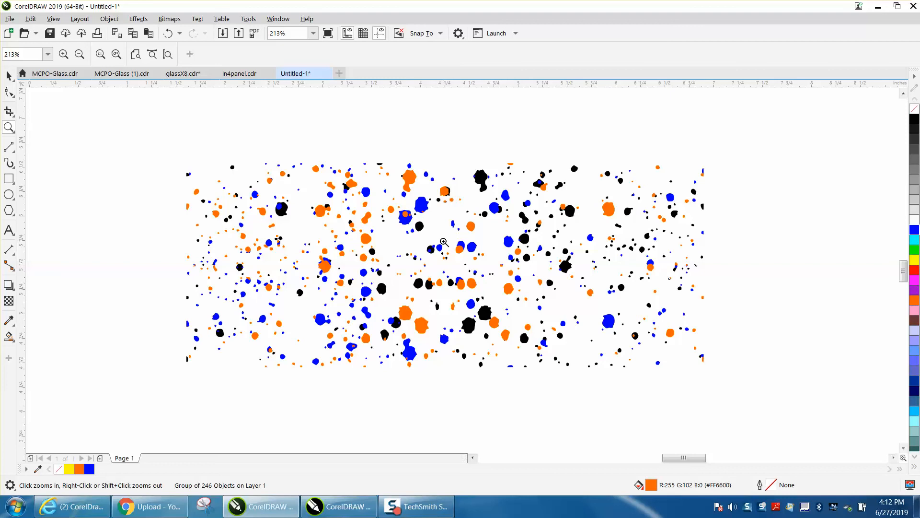
click(8, 179)
drag(135, 143, 792, 407)
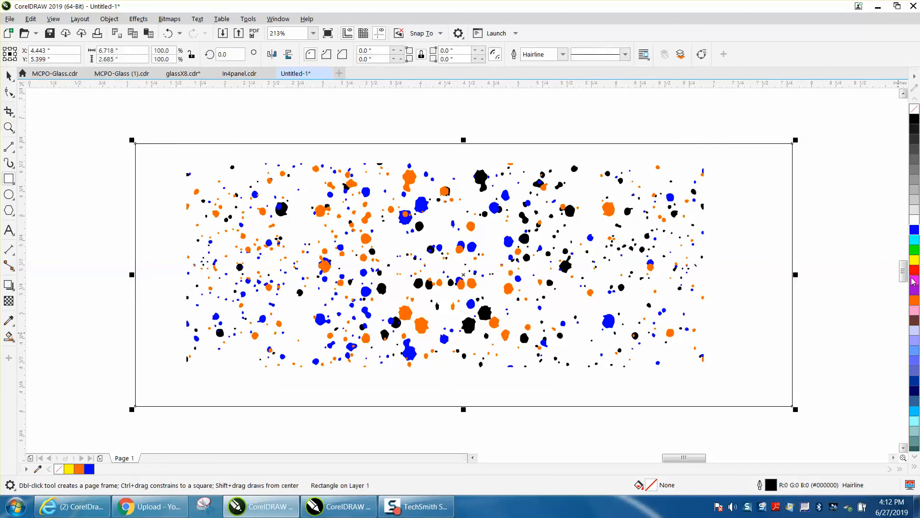
click(915, 261)
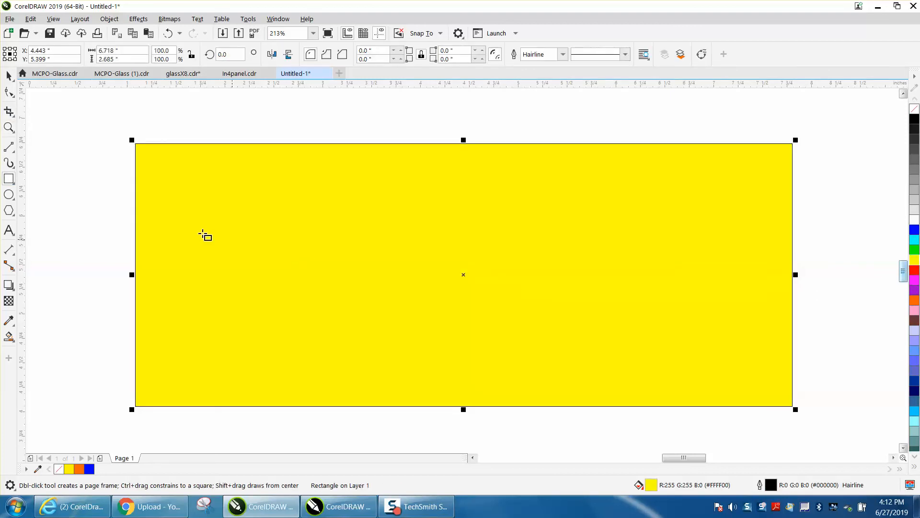
Send the yellow rectangle to the back of the page behind the splatters, and delete it
click(109, 19)
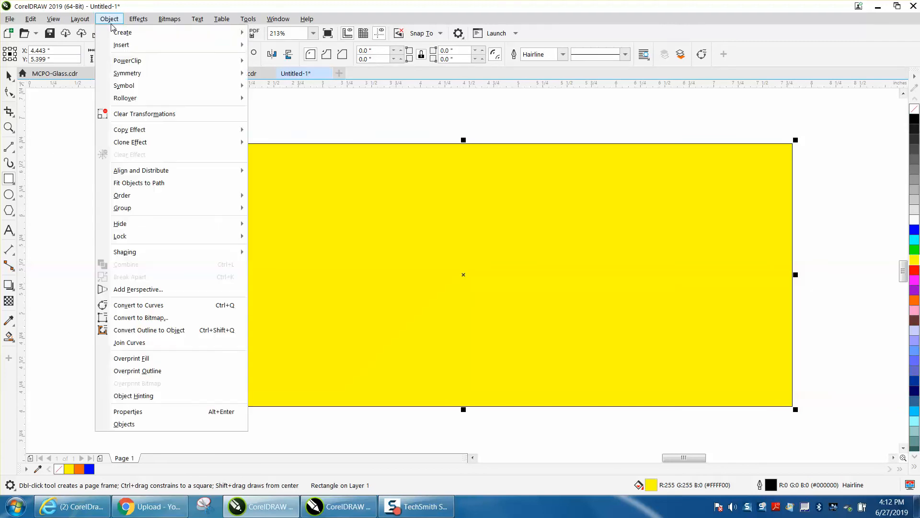
mouse_move(127, 196)
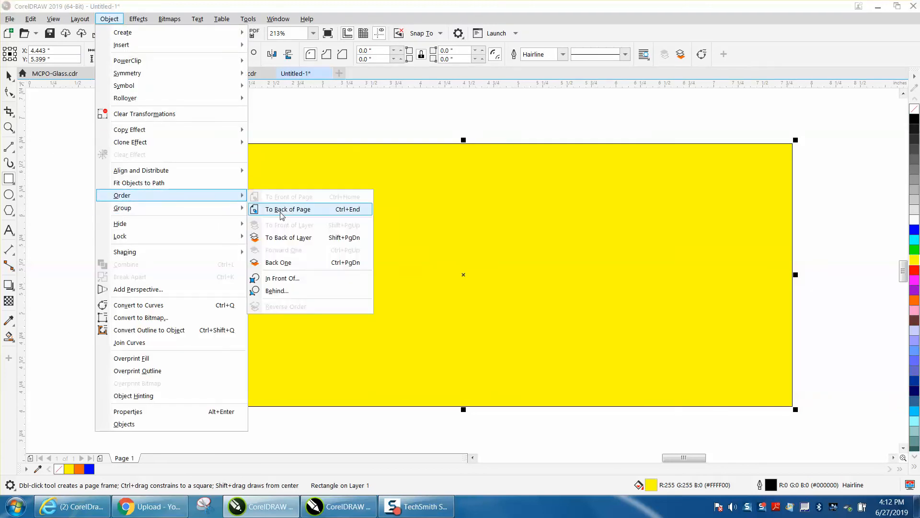
click(283, 220)
click(8, 75)
click(230, 153)
key(Delete)
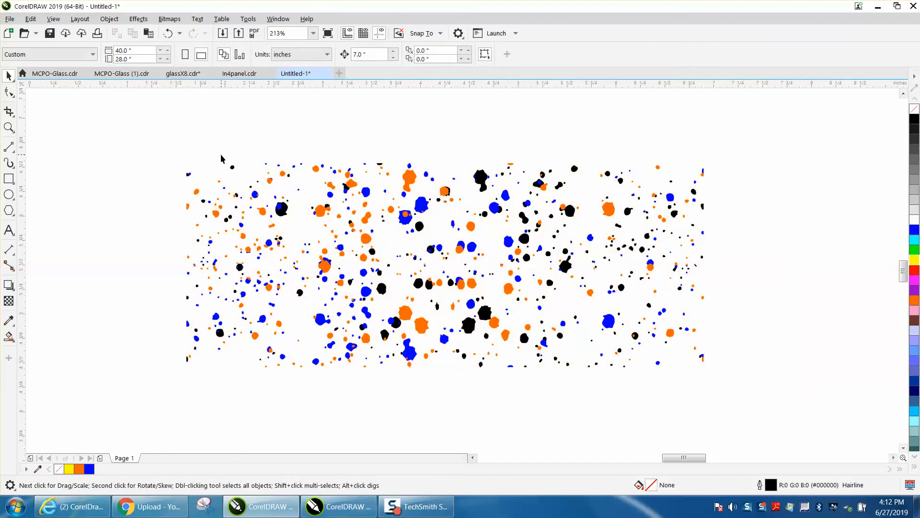
Enlarge the orange splatter group to about 115.5 percent and centre it on the page over the other colours
scroll(266, 173, down, 3)
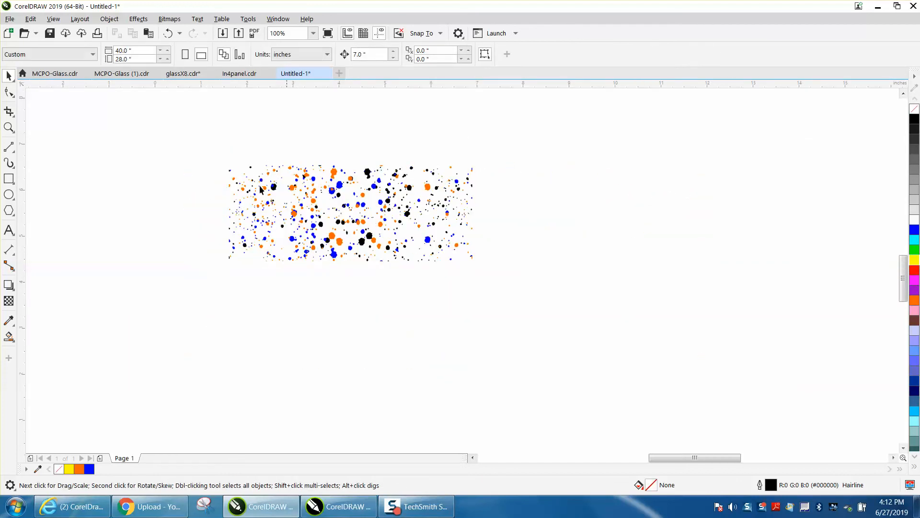
drag(341, 244, 341, 343)
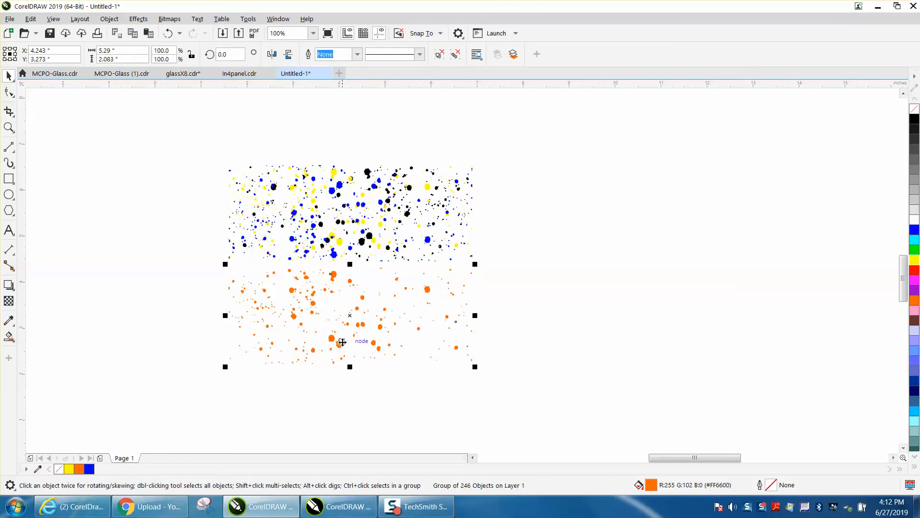
drag(476, 368, 552, 382)
key(p)
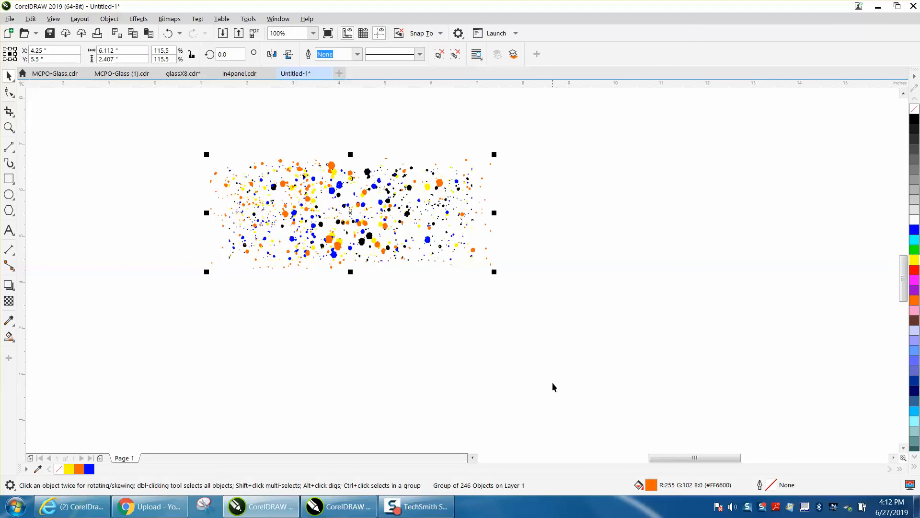
Select all four overlapping coloured splatter groups and ungroup them
key(z)
drag(206, 153, 528, 298)
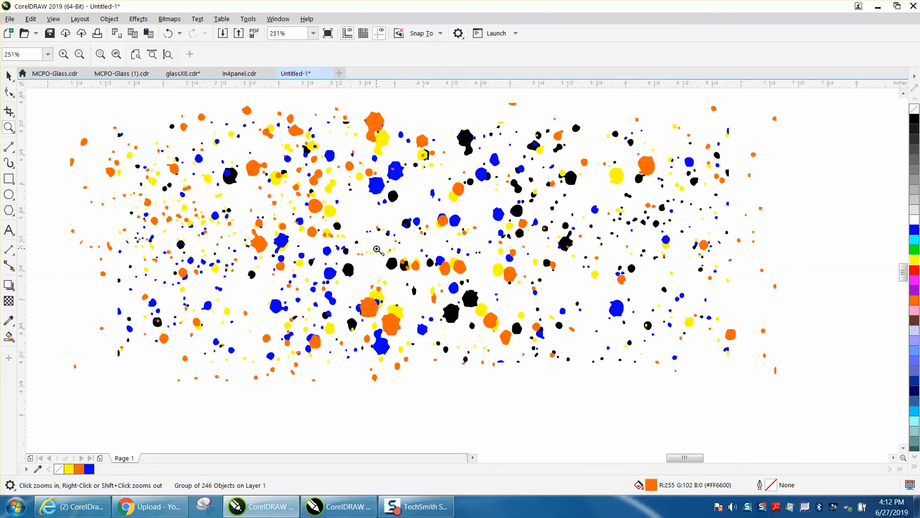
right_click(402, 277)
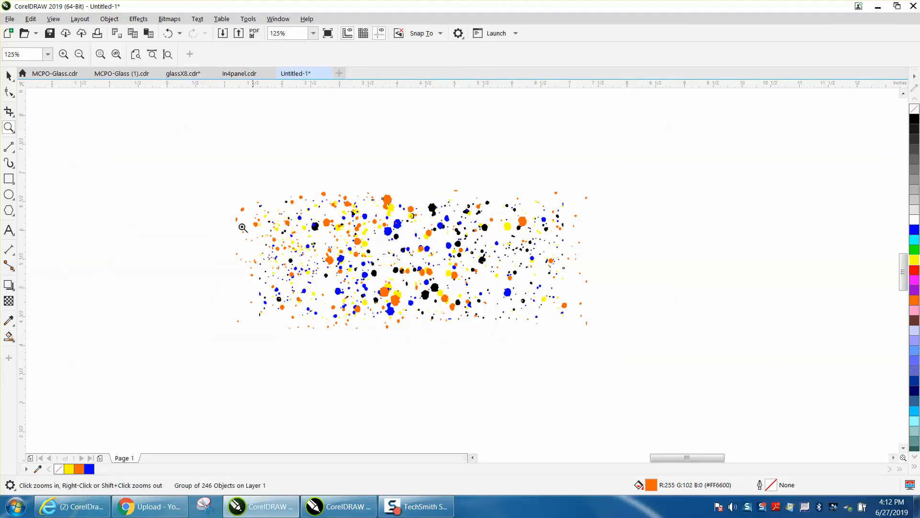
key(F4)
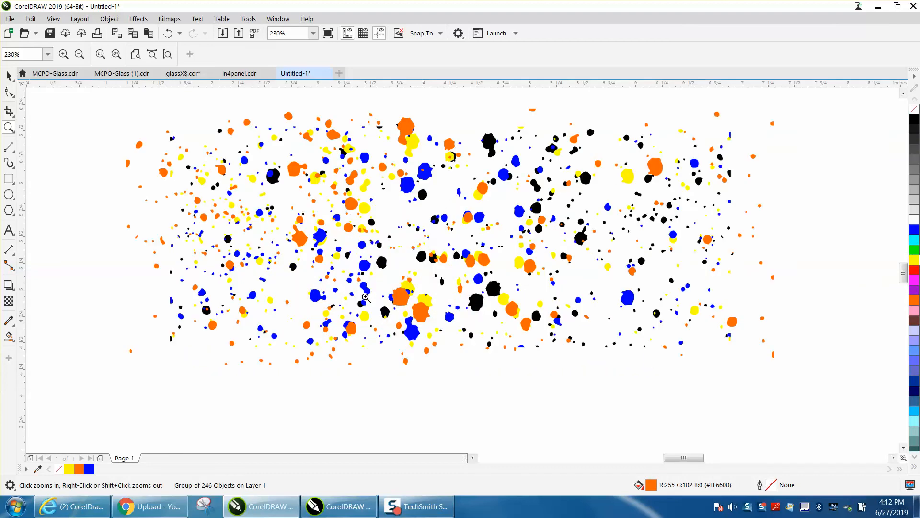
click(9, 77)
drag(94, 98, 825, 408)
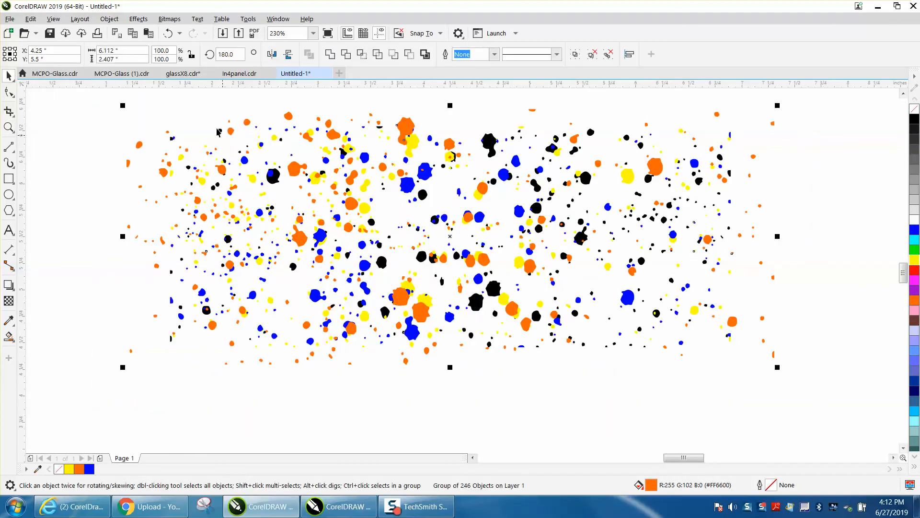
click(115, 21)
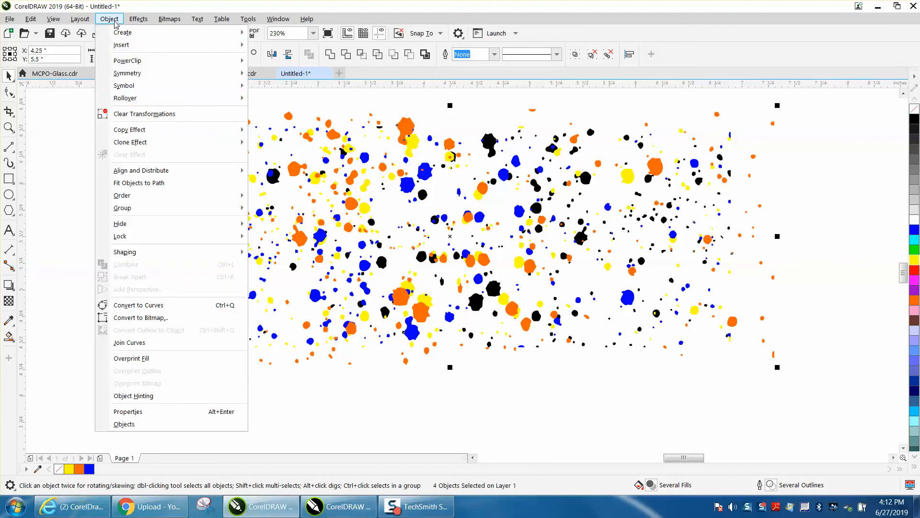
mouse_move(138, 212)
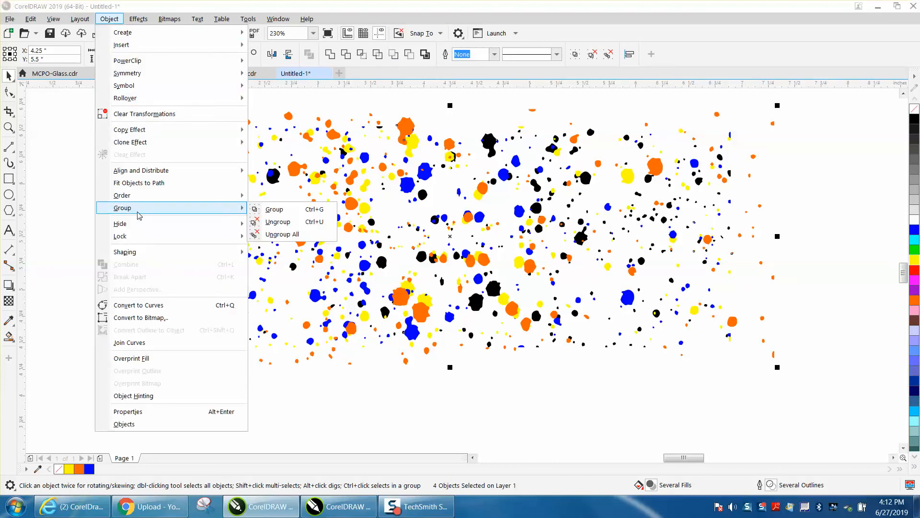
click(268, 224)
click(341, 386)
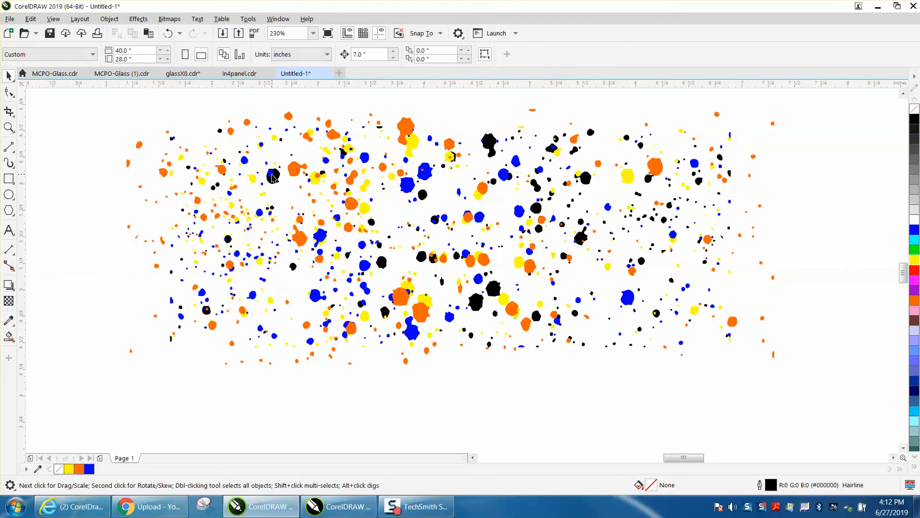
Reposition individual overlapping orange, blue and yellow drops in the lower middle of the pattern
click(280, 191)
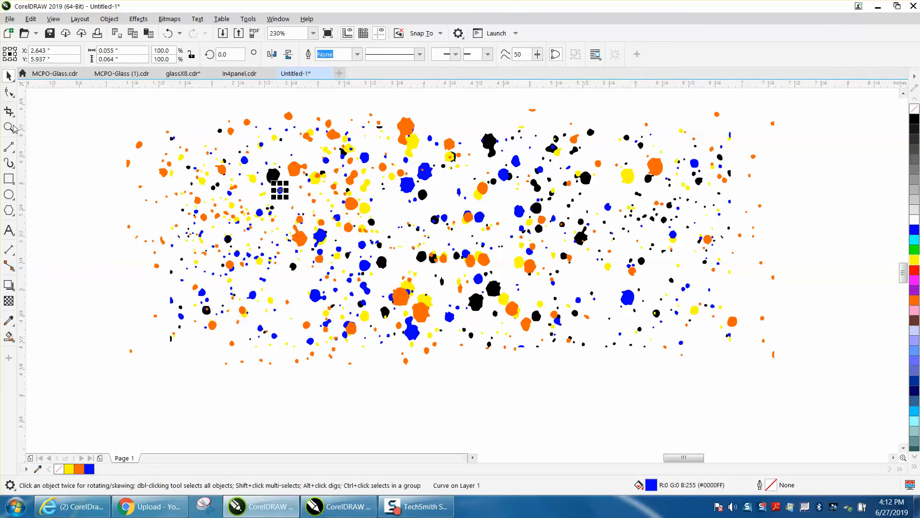
drag(338, 243, 522, 361)
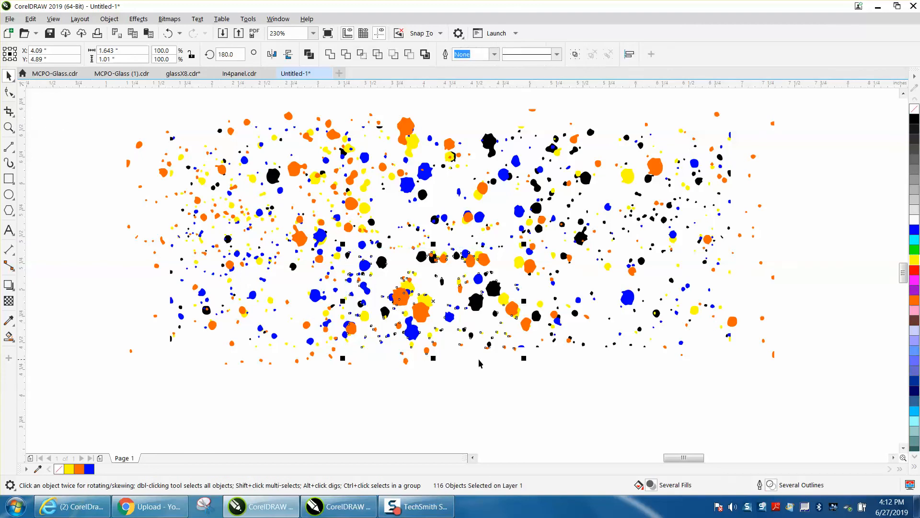
click(9, 127)
drag(314, 239, 555, 359)
click(8, 76)
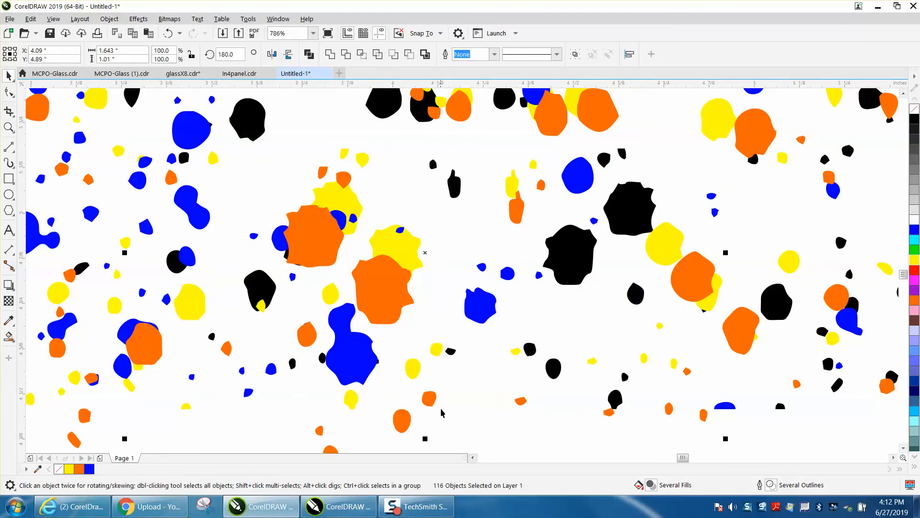
click(472, 422)
drag(324, 249, 316, 133)
drag(290, 237, 268, 195)
drag(262, 305, 260, 291)
drag(402, 295, 428, 317)
drag(395, 255, 400, 234)
Move the orange drop off its yellow neighbour, down and left, and shift the black blot right of centre slightly down
scroll(354, 248, down, 3)
drag(525, 268, 508, 294)
drag(644, 144, 650, 186)
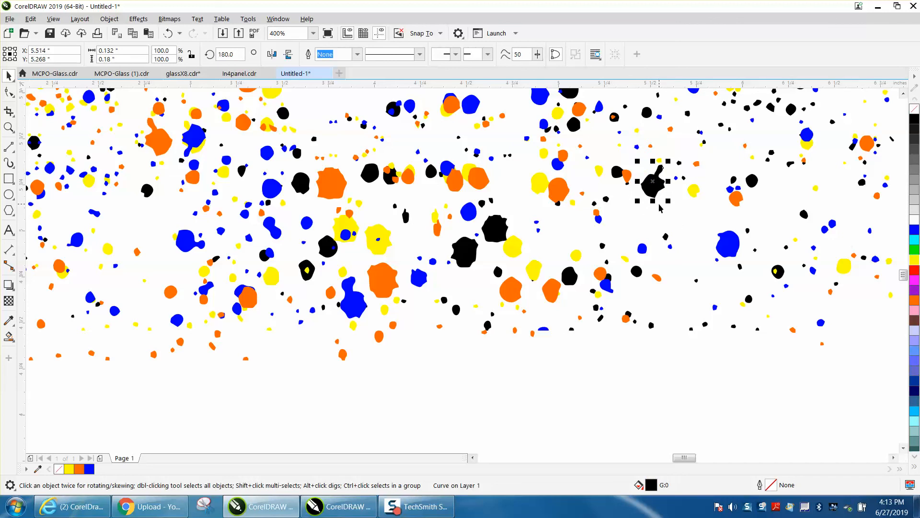
Place a mirrored copy of the black tailed blot near the lower edge, and move the blue blot off its yellow twin, recolouring it black
drag(653, 186, 674, 305)
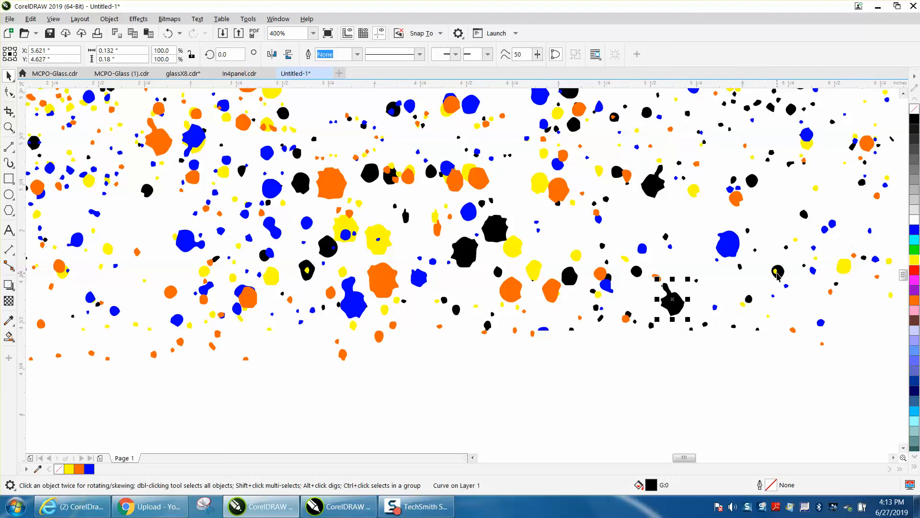
drag(191, 142, 150, 227)
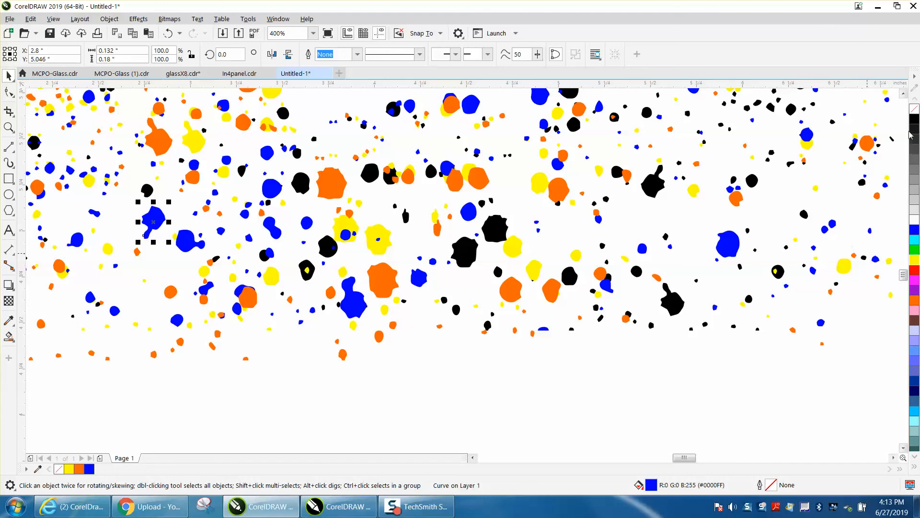
click(914, 120)
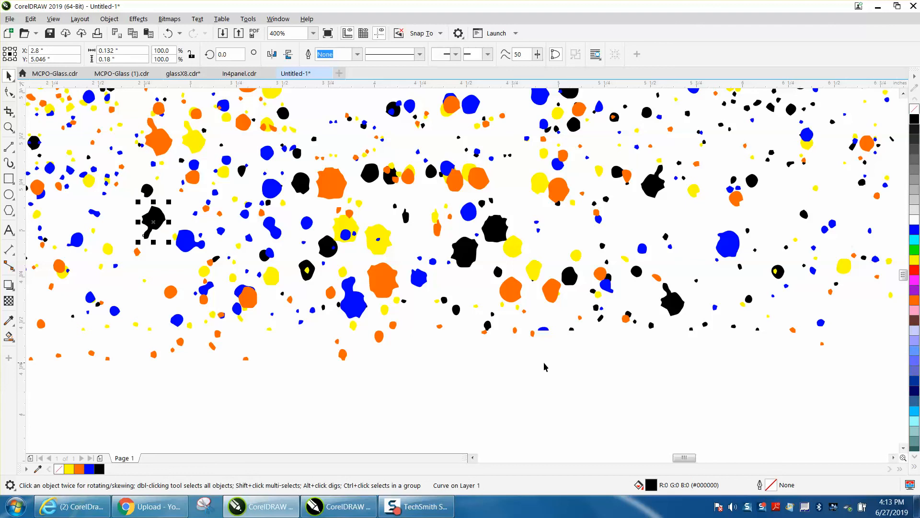
Delete the stray orange drops at the upper and lower right outer edges of the splatter pattern
scroll(434, 357, down, 1)
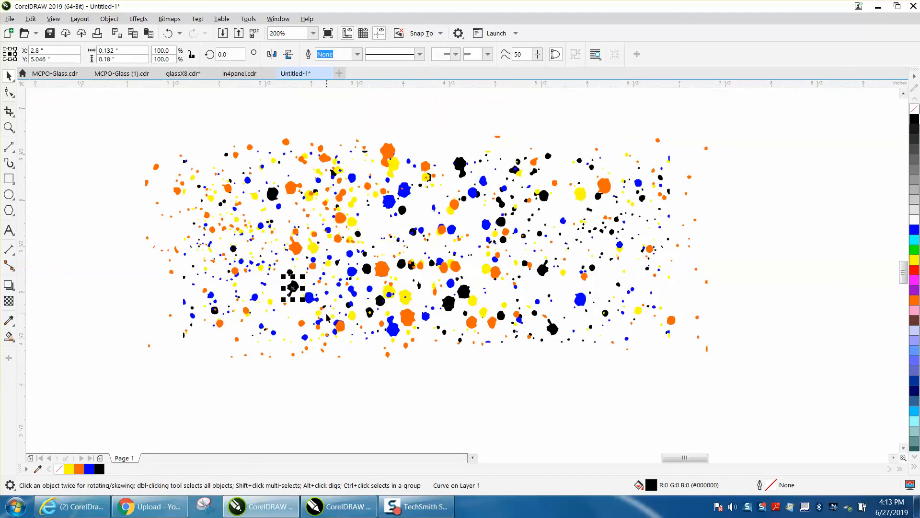
click(127, 246)
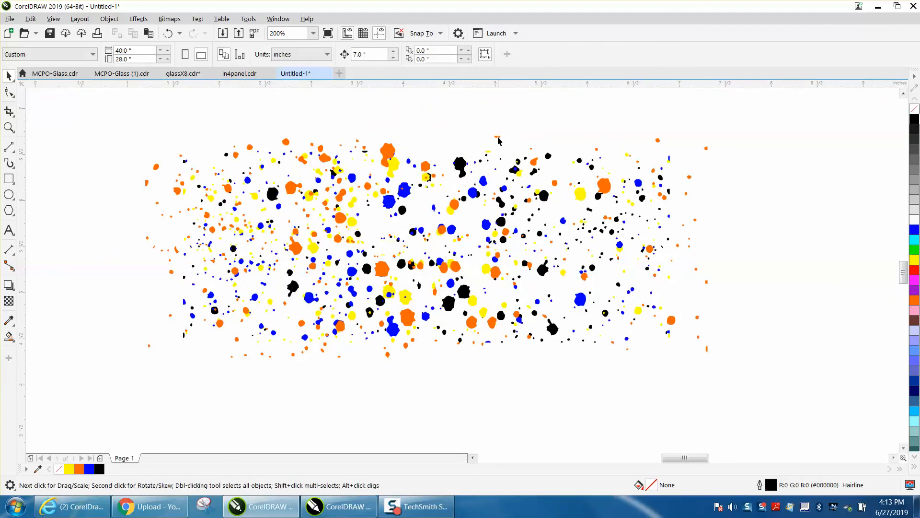
click(498, 138)
click(555, 155)
click(706, 349)
click(709, 349)
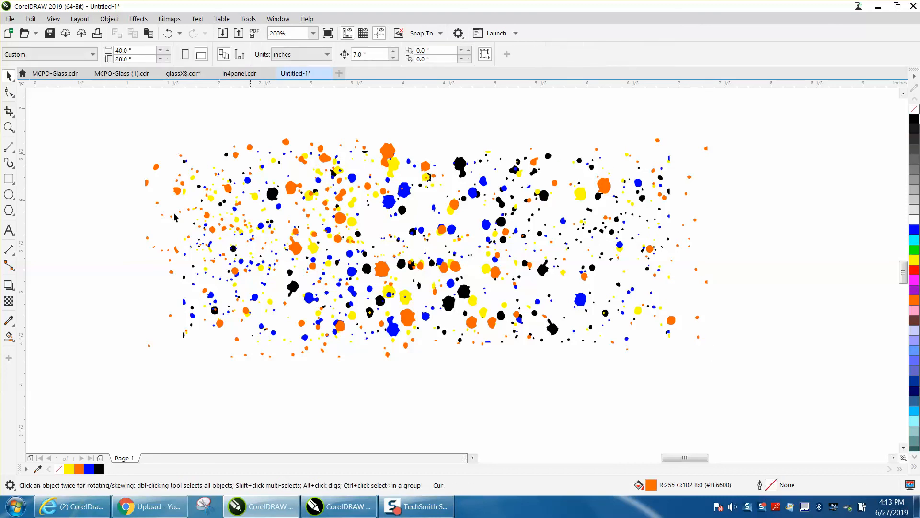
Shift the black tailed blot in the upper right part of the pattern slightly down and right
click(9, 126)
drag(129, 139, 772, 371)
click(9, 76)
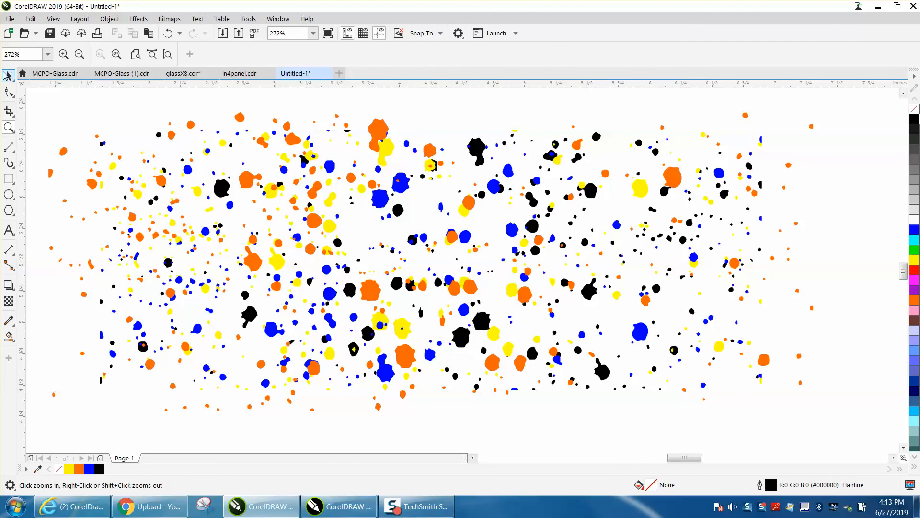
drag(593, 193, 610, 207)
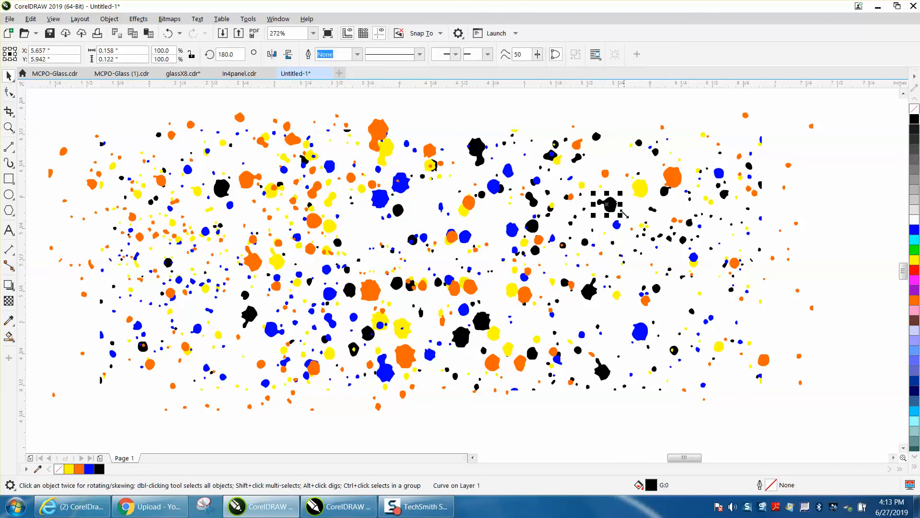
click(557, 253)
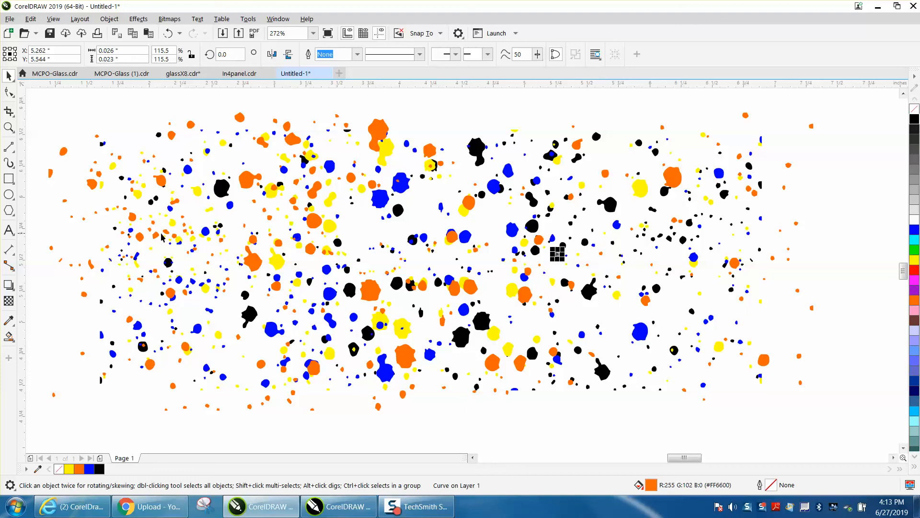
Copy the dense cluster of small mixed-colour drops from the pattern's left side to the sparse area at its lower right
drag(109, 211, 200, 280)
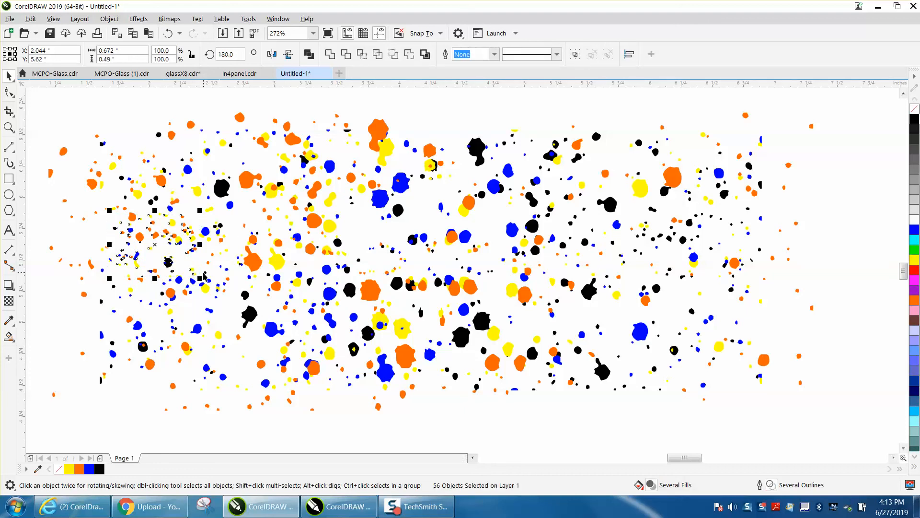
drag(151, 259, 692, 336)
click(648, 438)
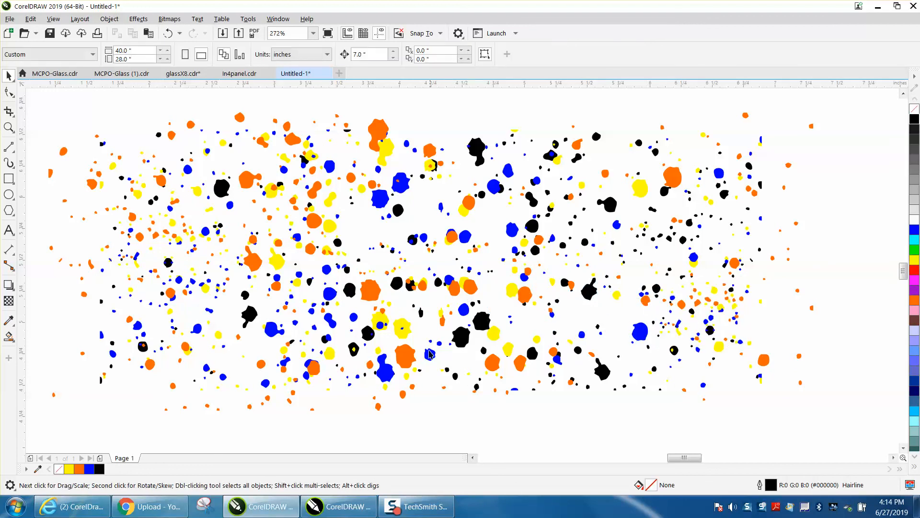
scroll(430, 354, down, 3)
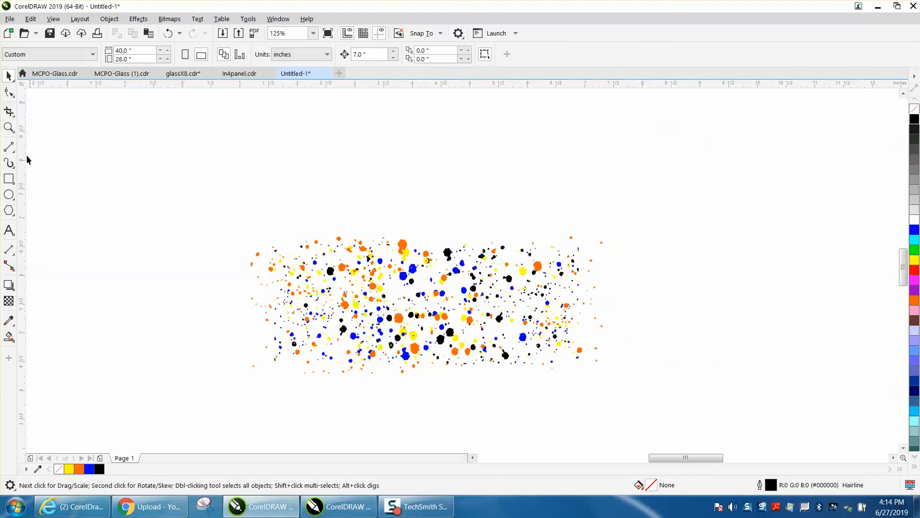
click(9, 127)
drag(169, 200, 646, 402)
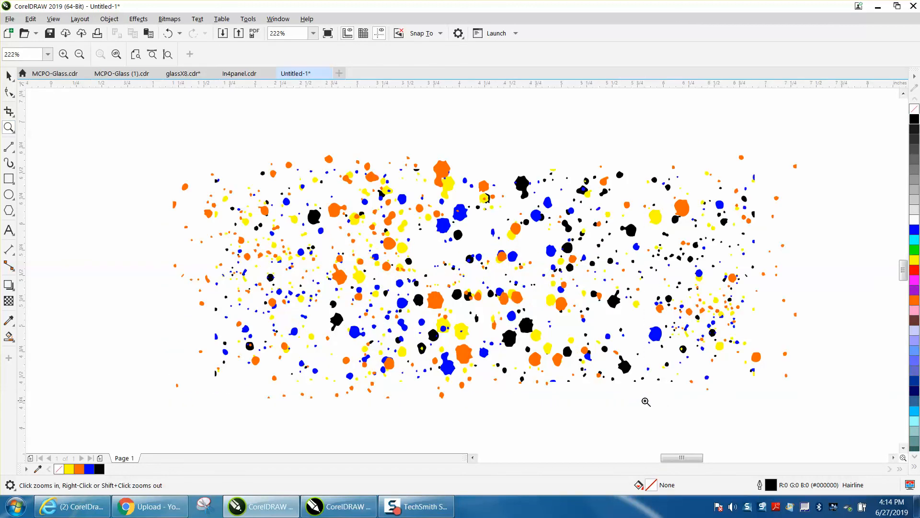